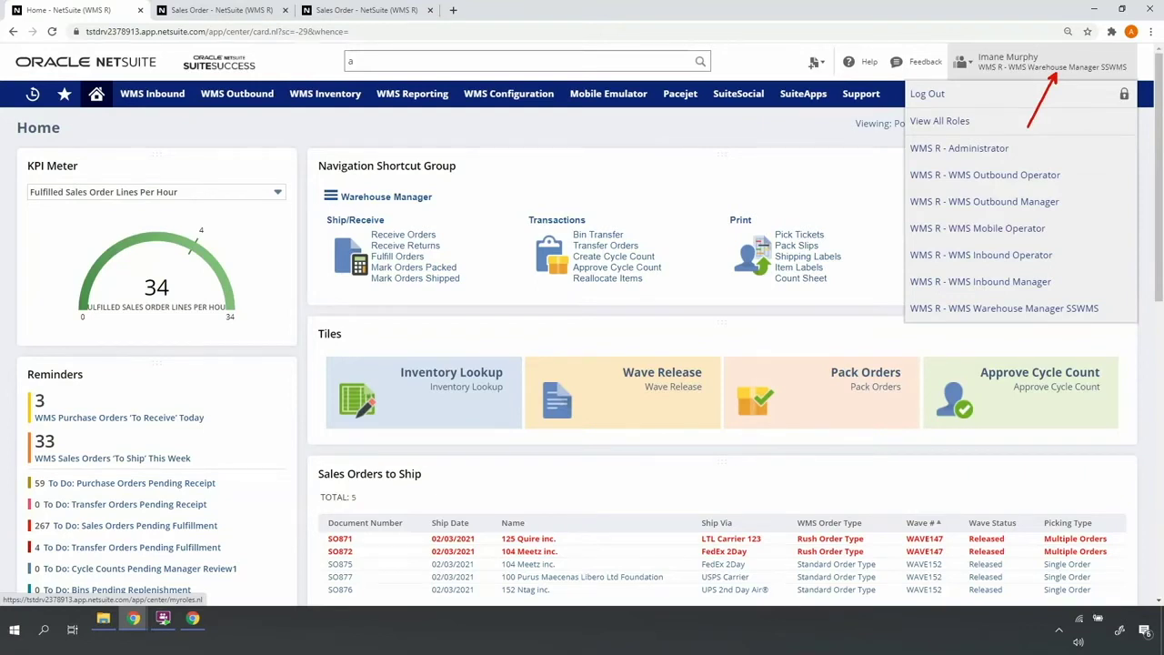
Step: In the mobile emulator, start Multi-Order Picking for warehouse US-1 to list the available waves
{"action": "scroll", "coordinate": [104, 214], "scroll_direction": "down", "scroll_amount": 3}
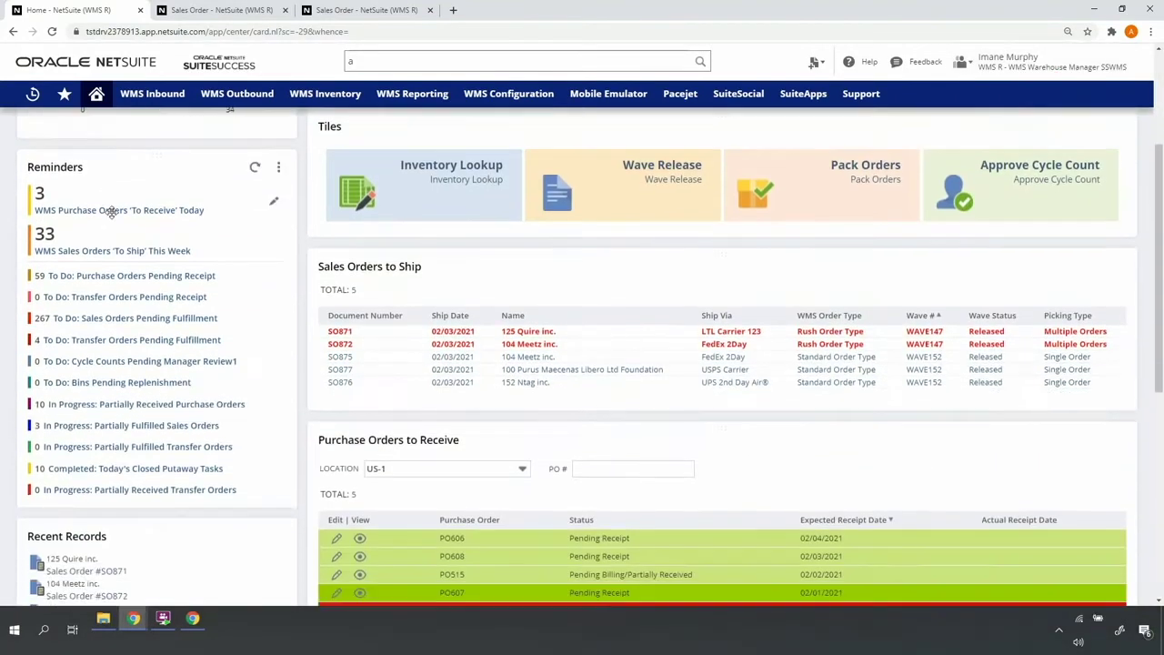
{"action": "left_click_drag", "start_coordinate": [21, 119], "coordinate": [288, 469]}
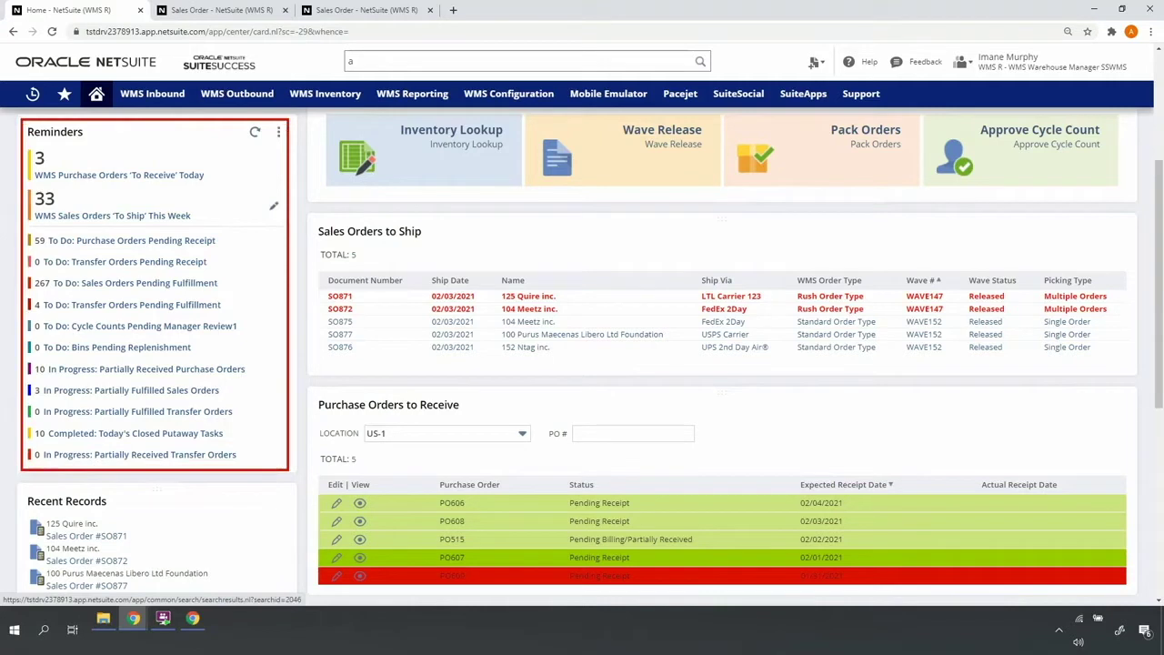
{"action": "left_click_drag", "start_coordinate": [318, 289], "coordinate": [1015, 315]}
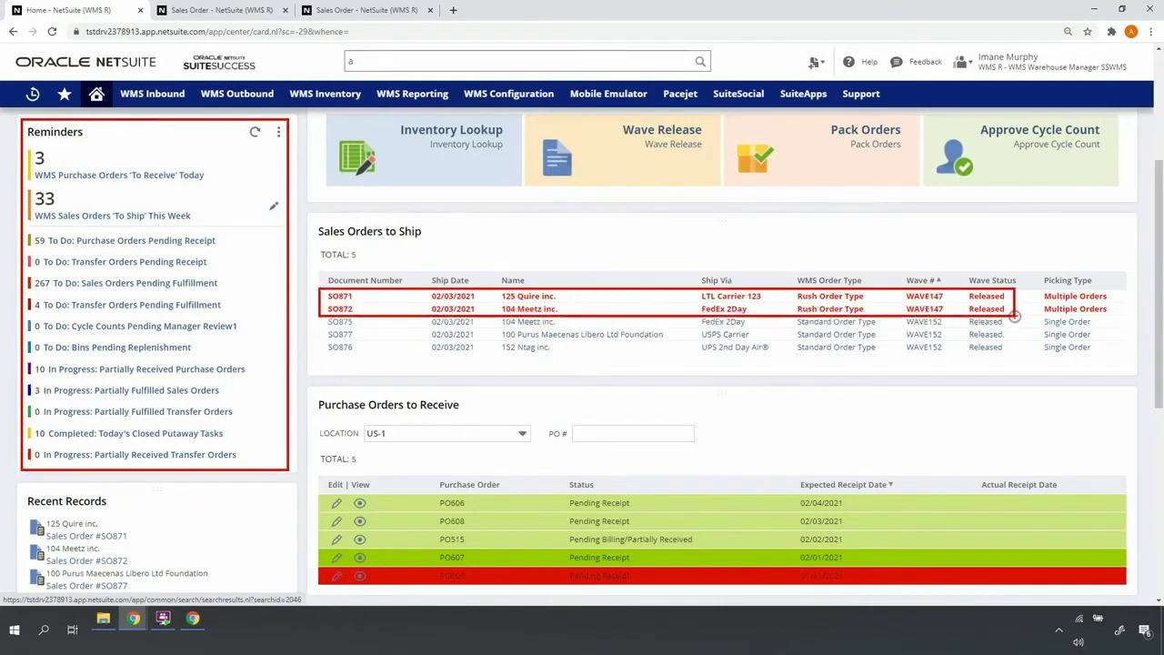
{"action": "left_click_drag", "start_coordinate": [1080, 297], "coordinate": [1107, 246]}
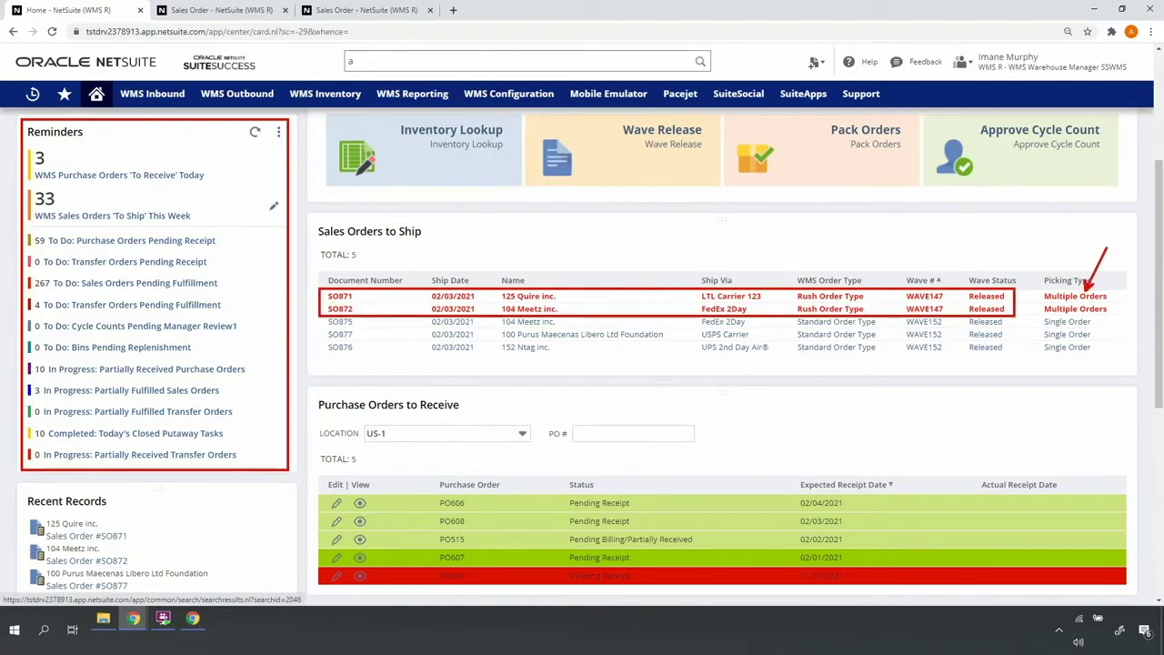
{"action": "key", "text": "Escape"}
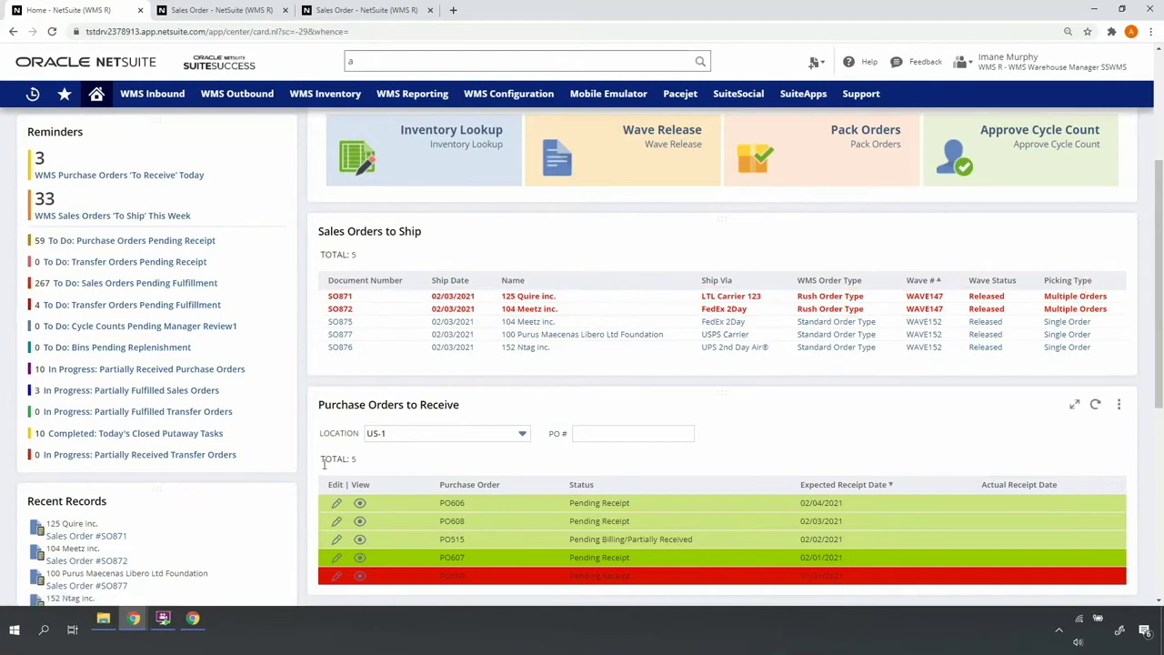
{"action": "mouse_move", "coordinate": [193, 618]}
{"action": "left_click", "coordinate": [193, 573]}
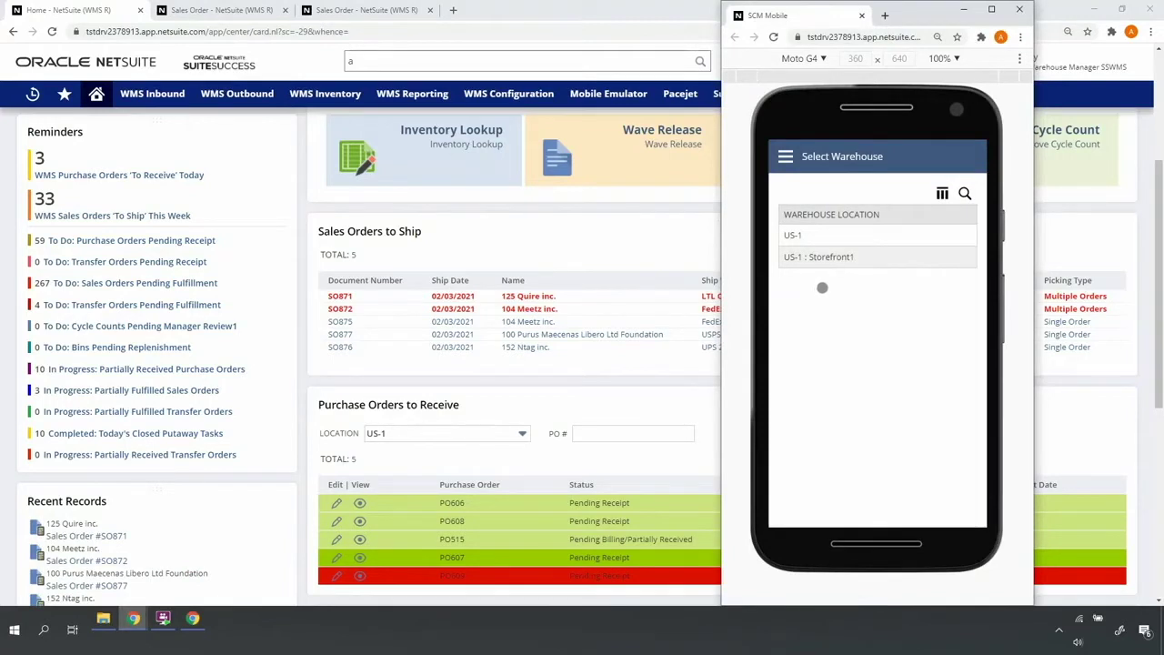
{"action": "left_click", "coordinate": [803, 235]}
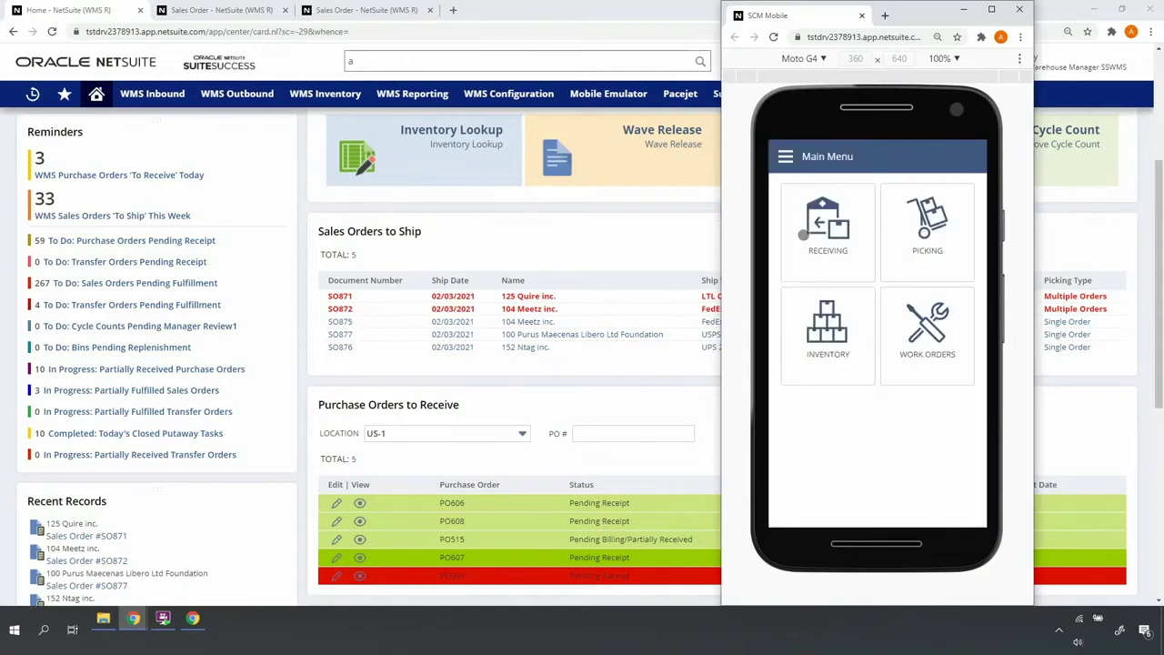
{"action": "left_click", "coordinate": [950, 244]}
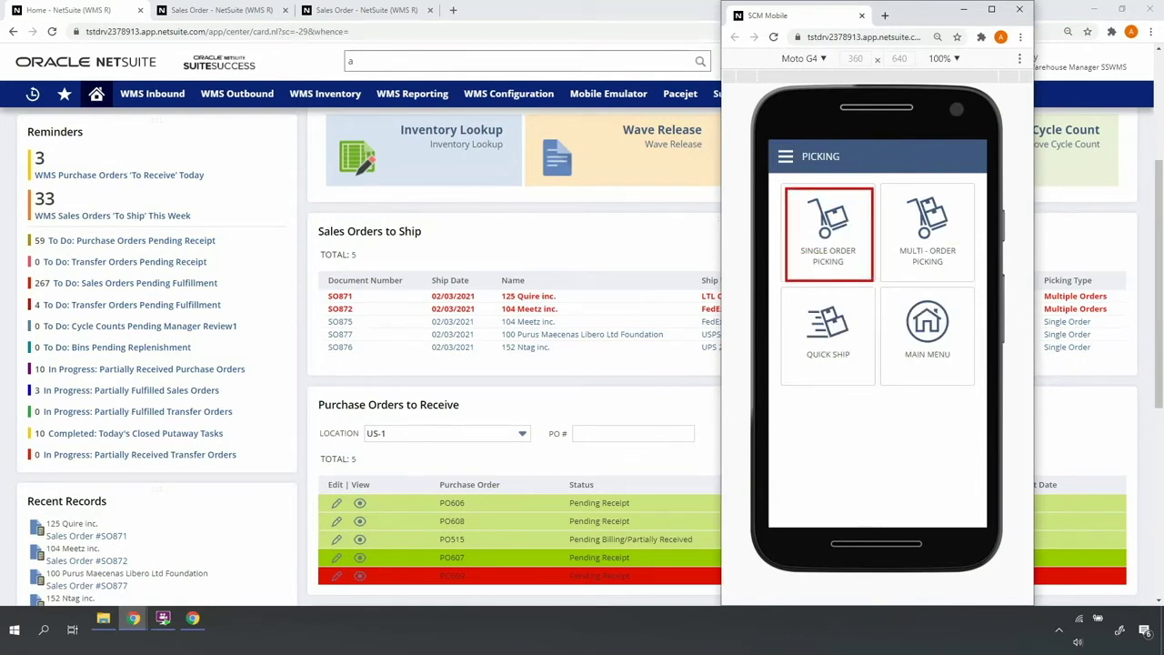
{"action": "left_click_drag", "start_coordinate": [893, 195], "coordinate": [972, 281]}
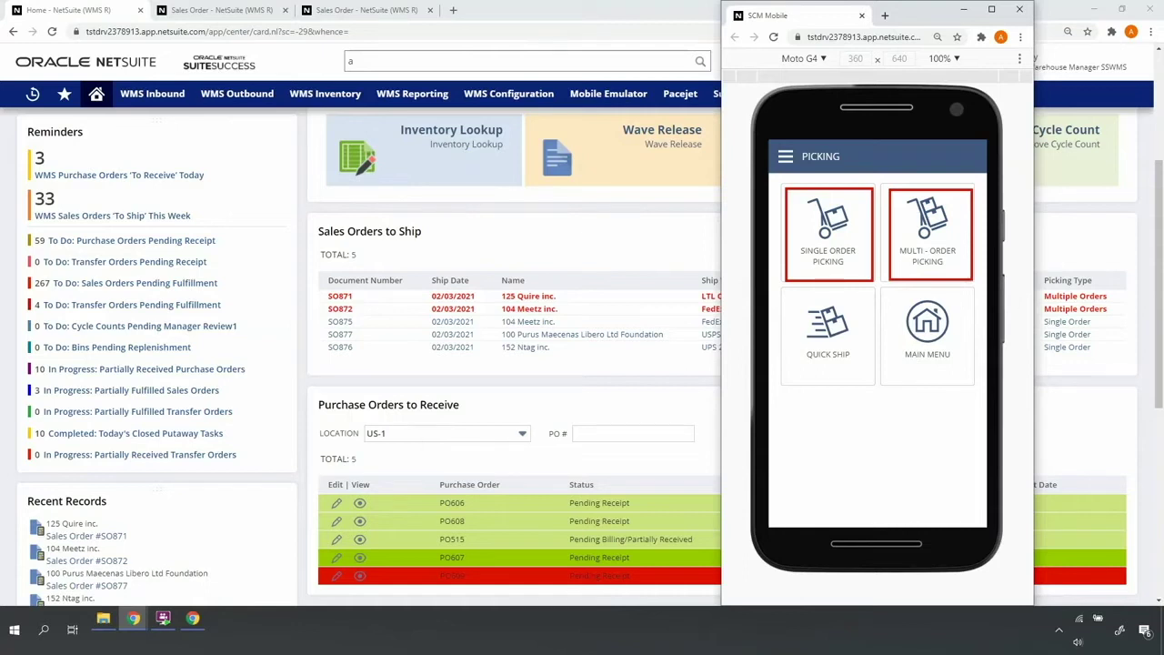
{"action": "left_click", "coordinate": [935, 237]}
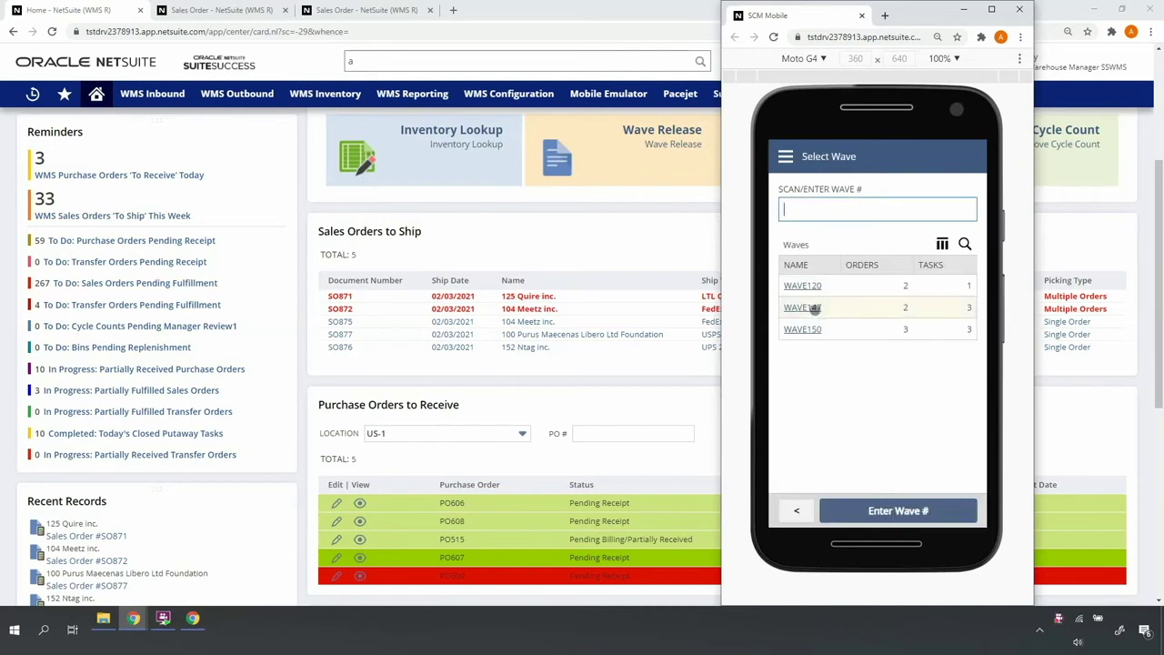
Step: Open the rush orders' wave and add the ORDERS column to its pick task list
{"action": "left_click", "coordinate": [814, 309]}
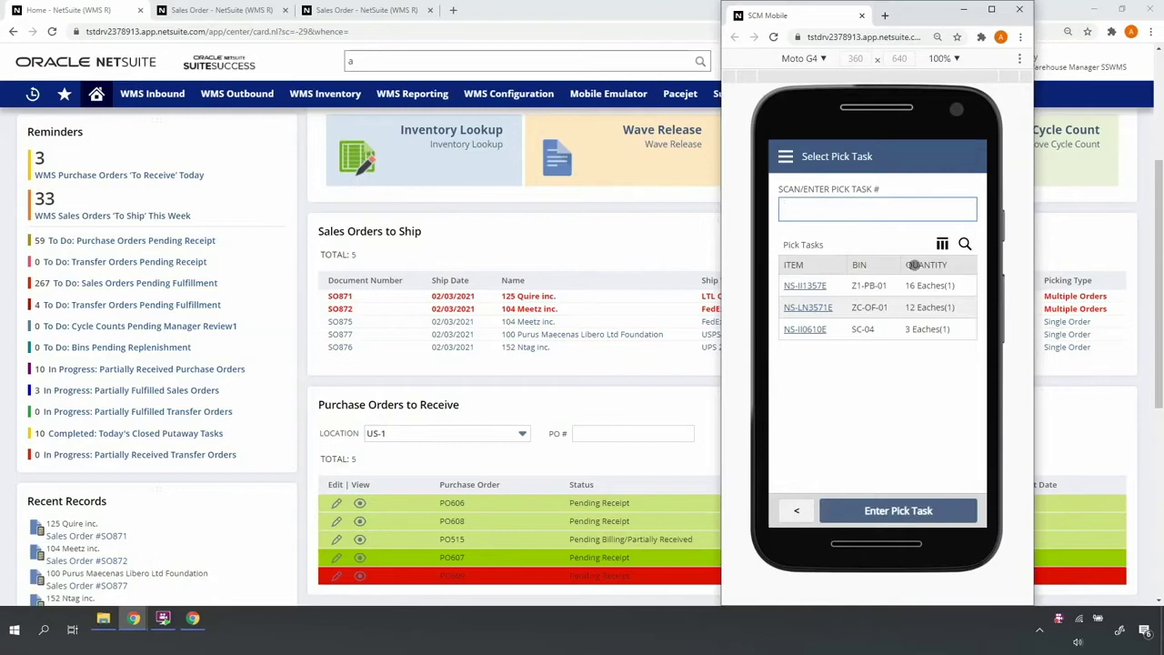
{"action": "left_click", "coordinate": [942, 245]}
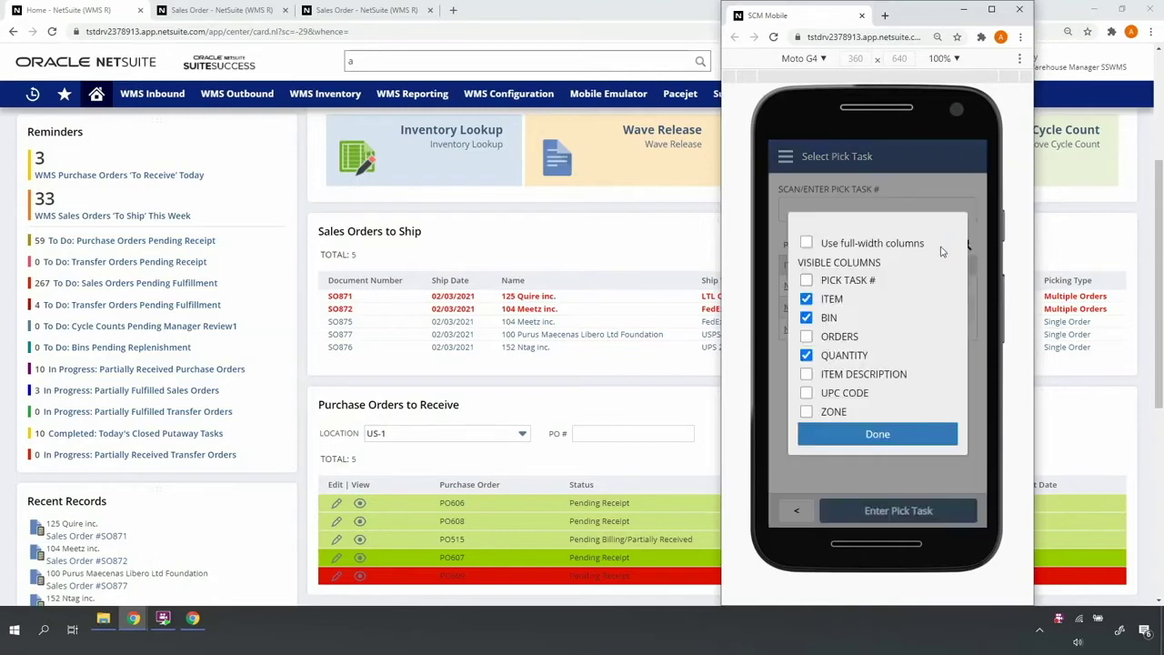
{"action": "left_click", "coordinate": [807, 336]}
{"action": "left_click", "coordinate": [888, 433]}
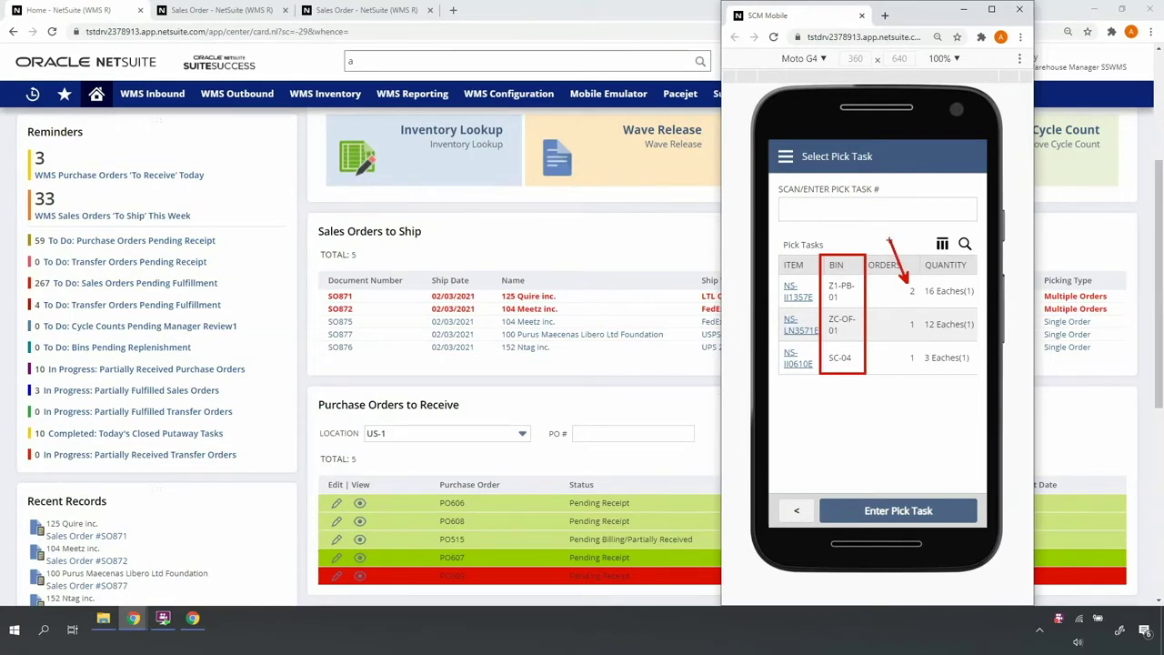
Step: Start the NS-II1357E pick task, confirming bin Z1-PB-01 and item NS-II1357E
{"action": "left_click", "coordinate": [798, 293]}
{"action": "type", "text": "Z1-PB-01"}
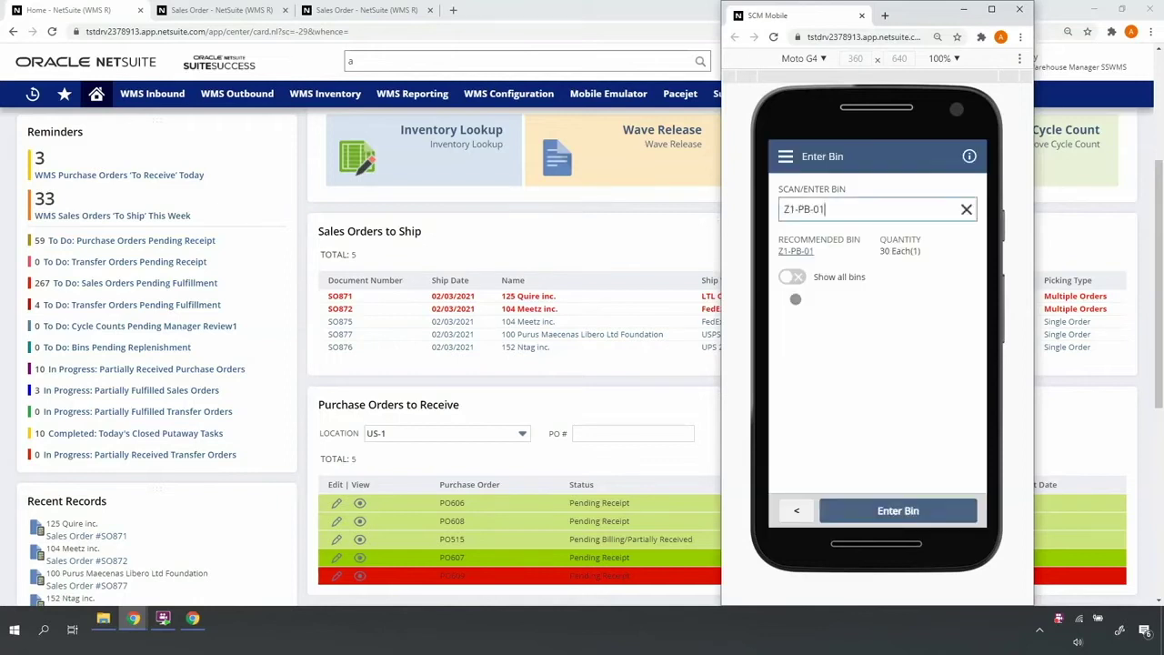
{"action": "left_click", "coordinate": [900, 509]}
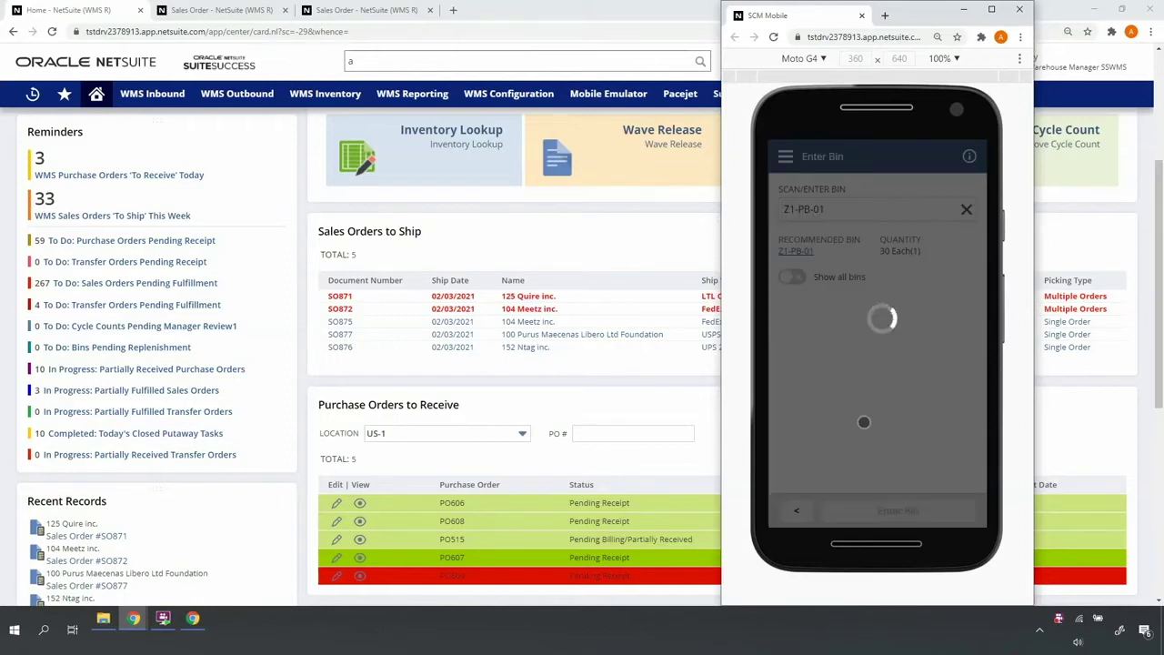
{"action": "type", "text": "NS-II1357E"}
{"action": "left_click", "coordinate": [881, 509]}
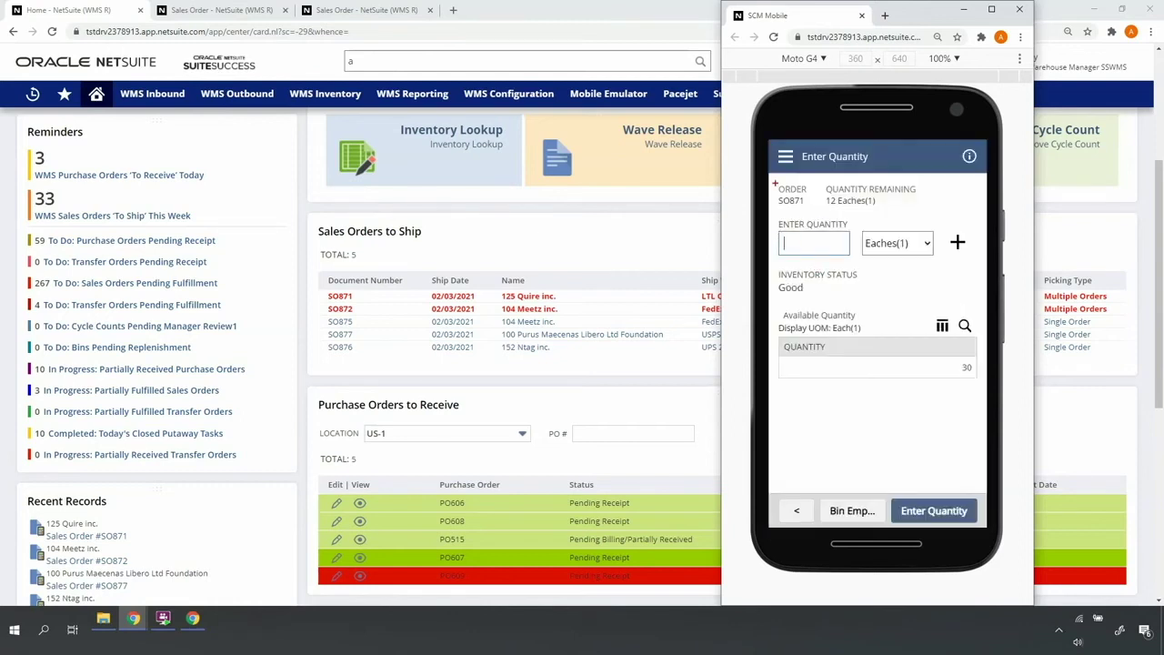
Step: Pick 12 for SO871 into carton CTN2001
{"action": "left_click_drag", "start_coordinate": [775, 183], "coordinate": [815, 208]}
{"action": "type", "text": "12"}
{"action": "left_click_drag", "start_coordinate": [904, 219], "coordinate": [952, 198]}
{"action": "left_click", "coordinate": [937, 512]}
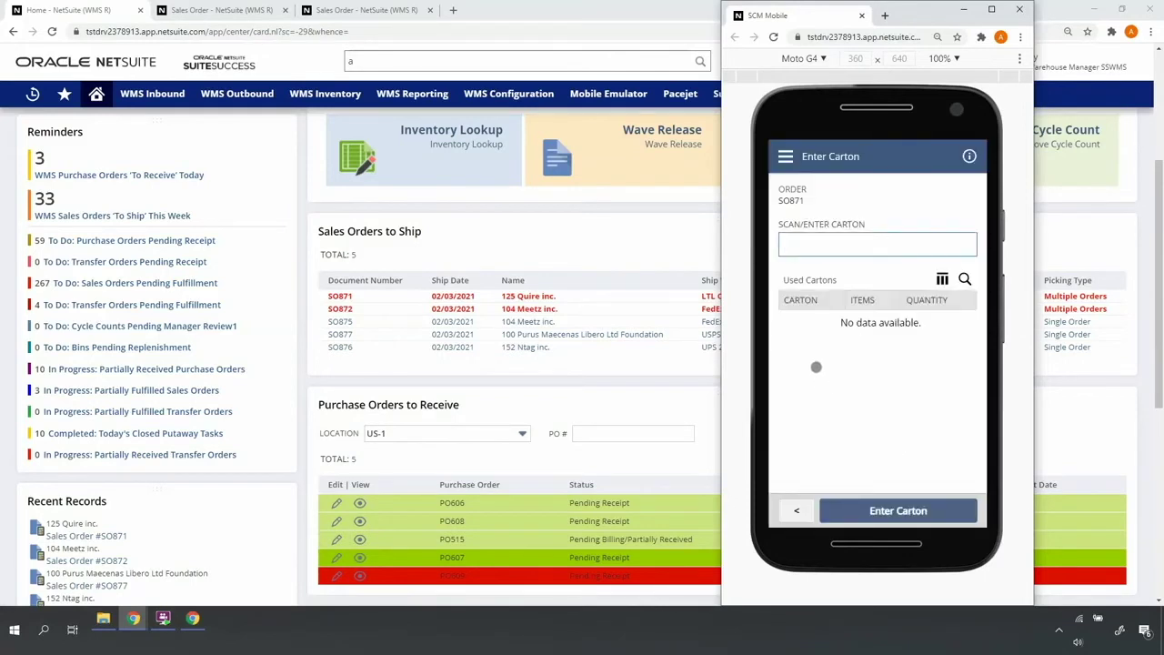
{"action": "type", "text": "CTN20"}
{"action": "type", "text": "01"}
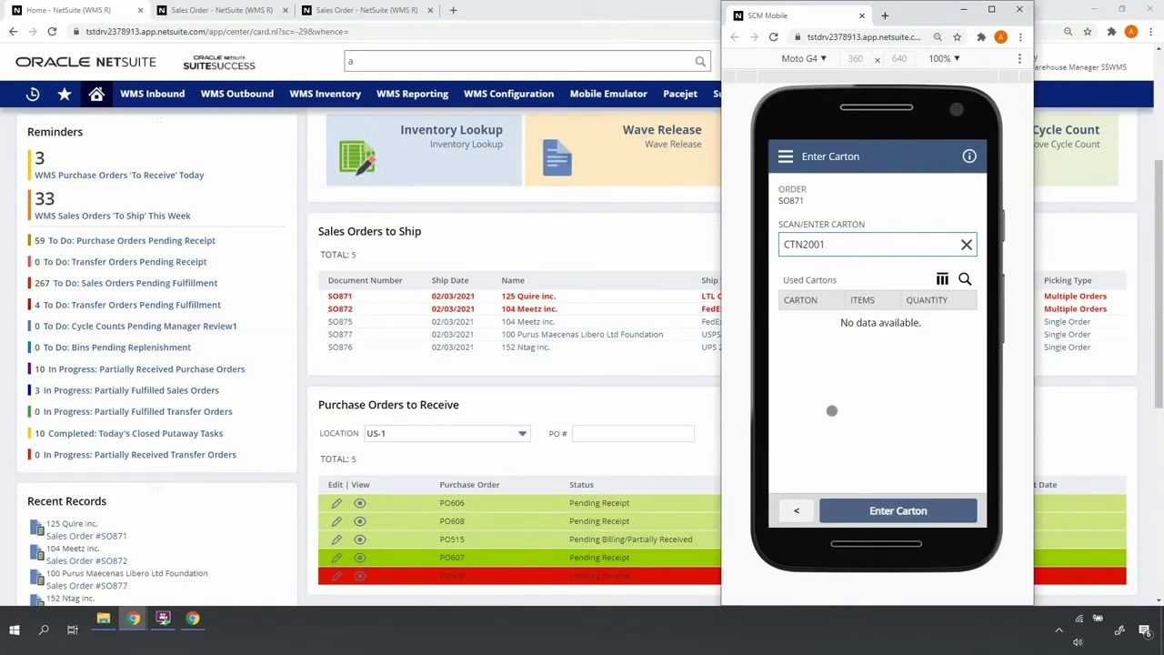
{"action": "left_click", "coordinate": [880, 506]}
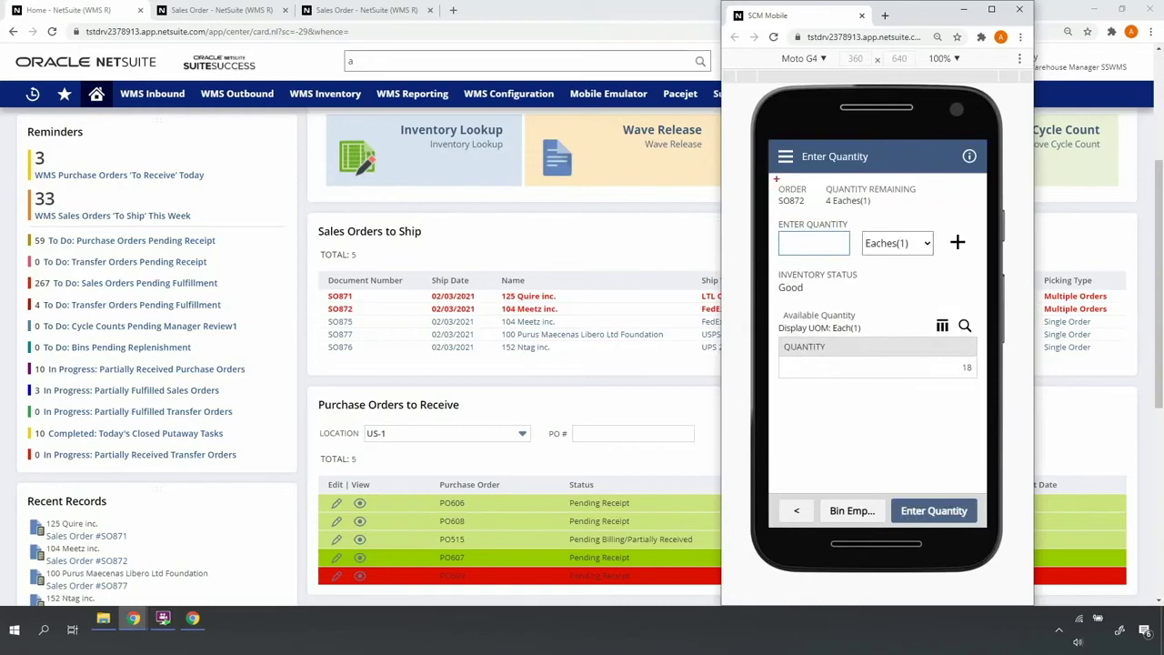
Step: Pick 4 for SO872 into carton CTN2002, completing pick task 399
{"action": "left_click", "coordinate": [814, 235]}
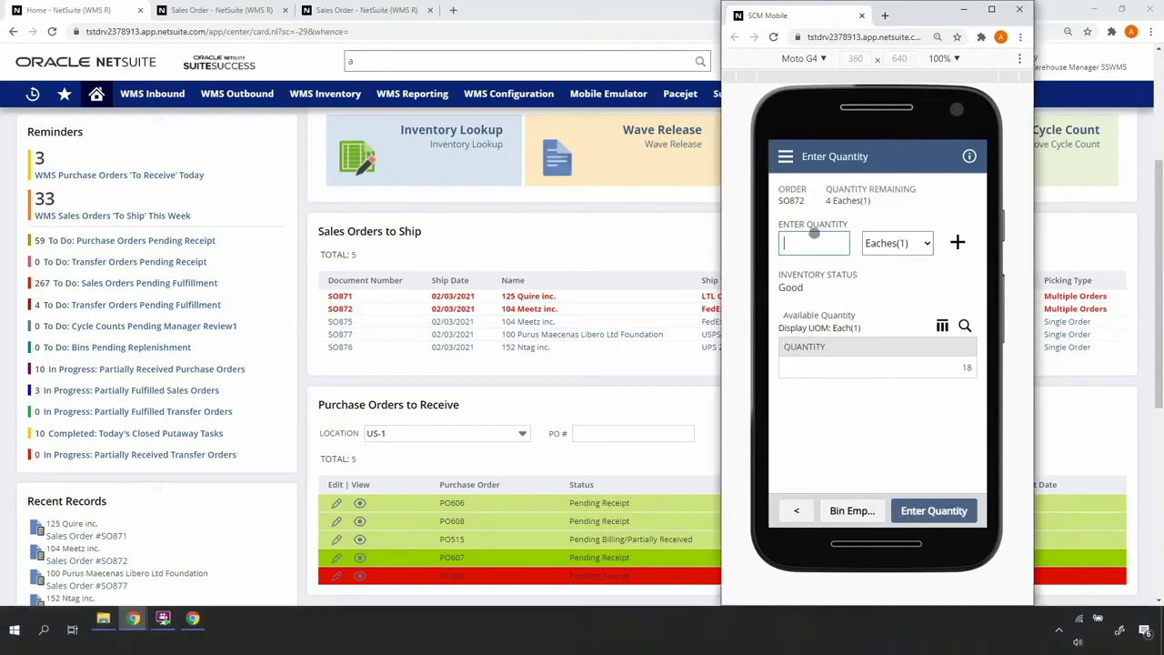
{"action": "type", "text": "4"}
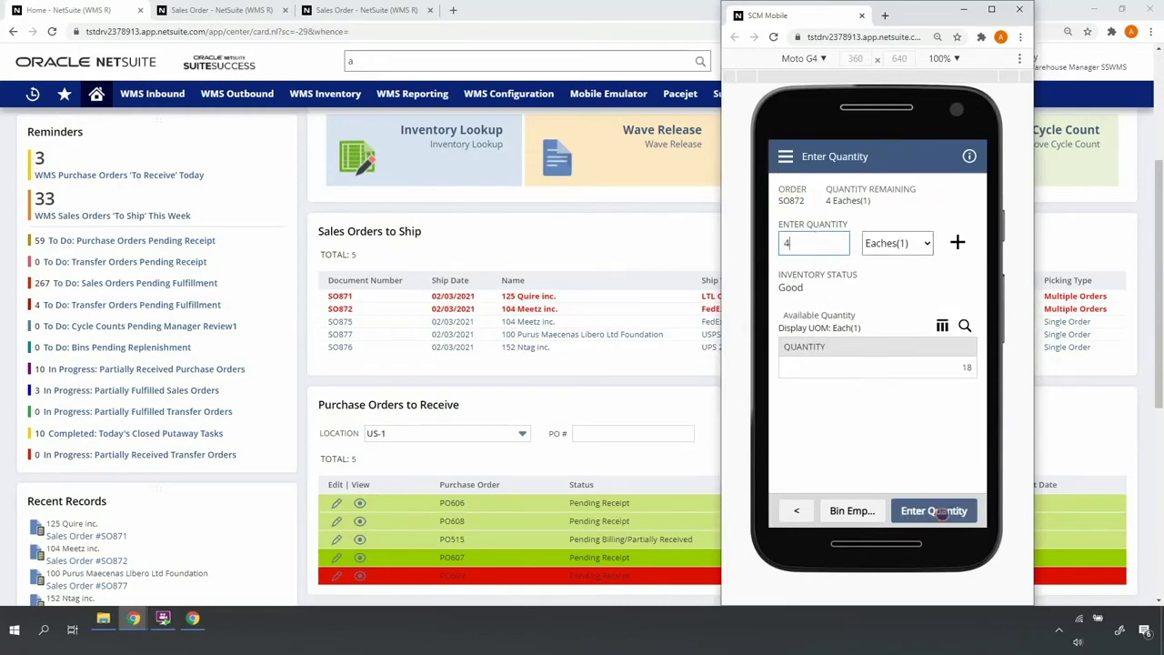
{"action": "left_click", "coordinate": [941, 513]}
{"action": "type", "text": "CTN"}
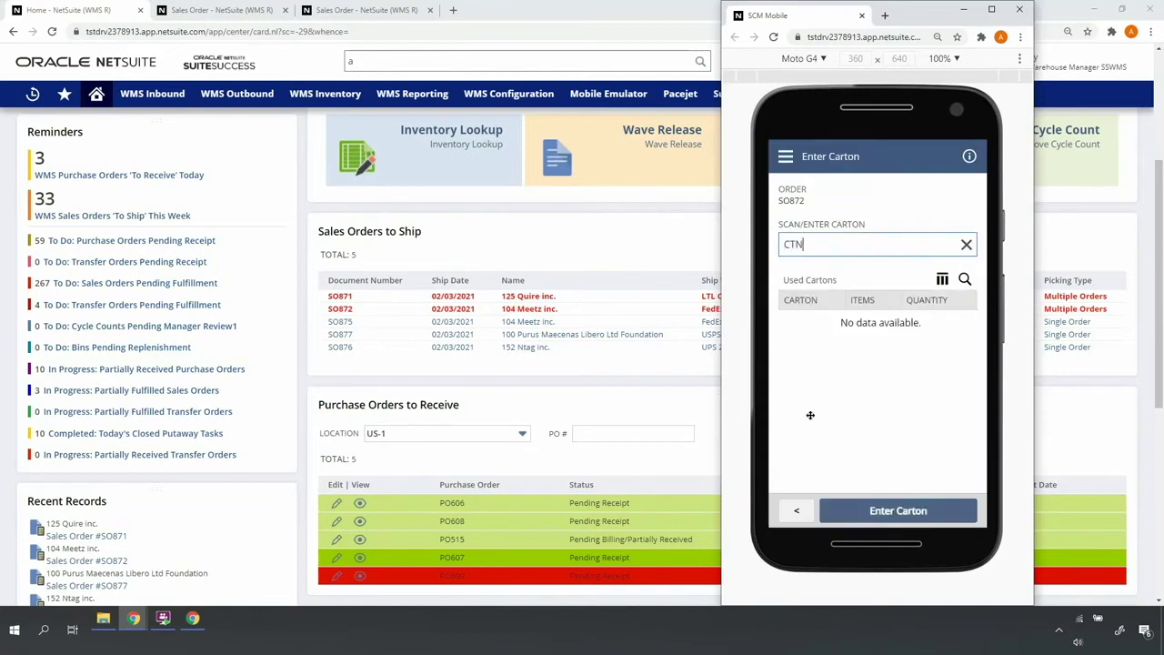
{"action": "type", "text": "200"}
{"action": "type", "text": "2"}
{"action": "left_click", "coordinate": [885, 504]}
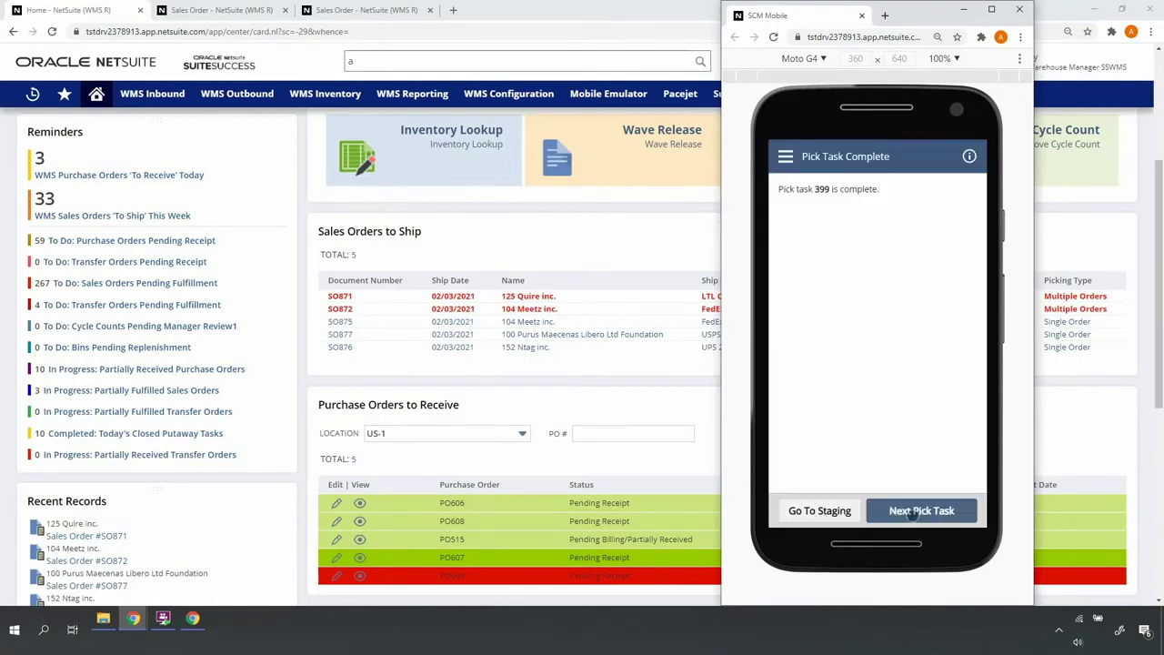
{"action": "left_click", "coordinate": [921, 513]}
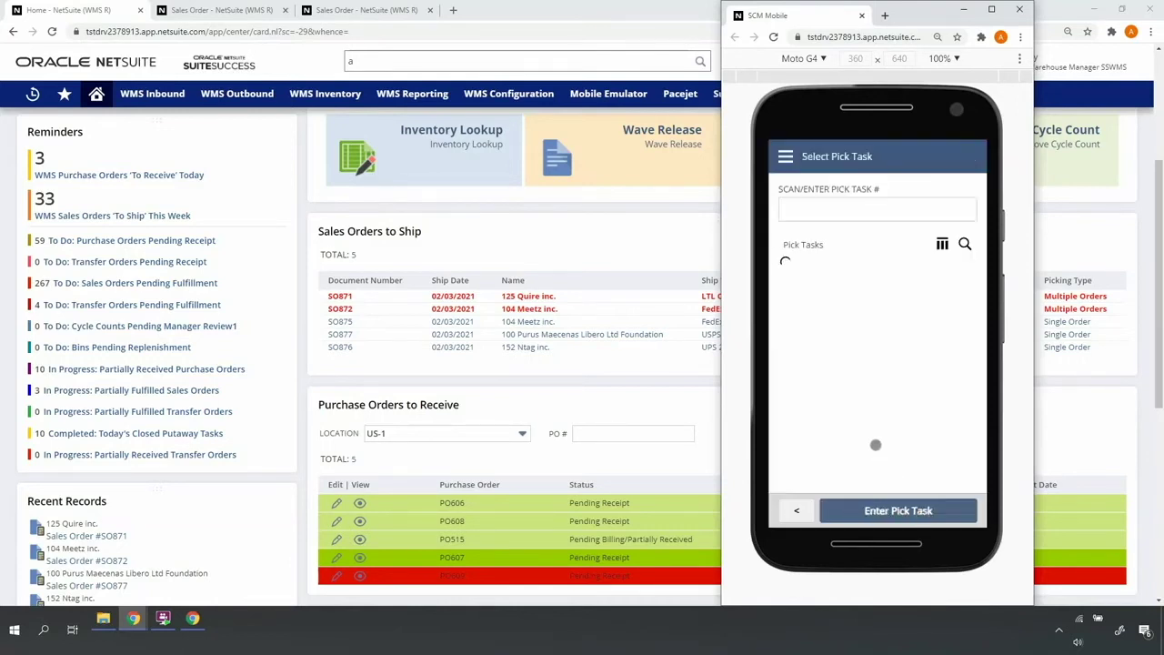
Step: Start the ZC-OF-01 pick task, confirming bin ZC-OF-01 and item NS-LN3571E
{"action": "left_click", "coordinate": [802, 297]}
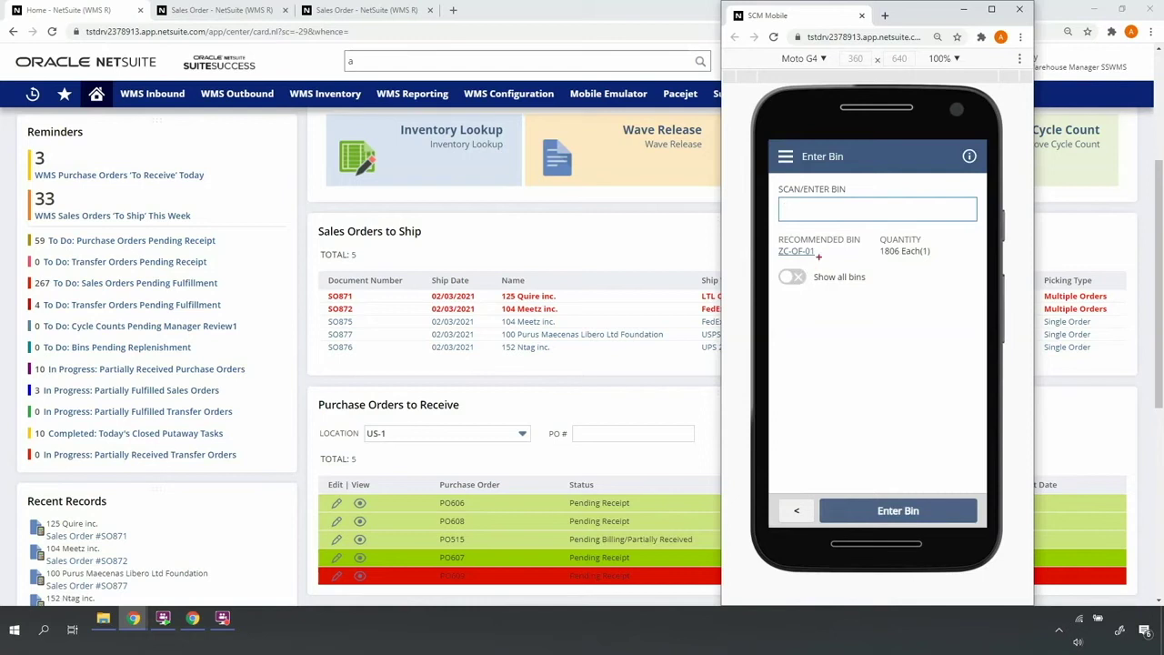
{"action": "left_click_drag", "start_coordinate": [824, 245], "coordinate": [886, 231]}
{"action": "type", "text": "ZC-OF-01"}
{"action": "left_click", "coordinate": [897, 508]}
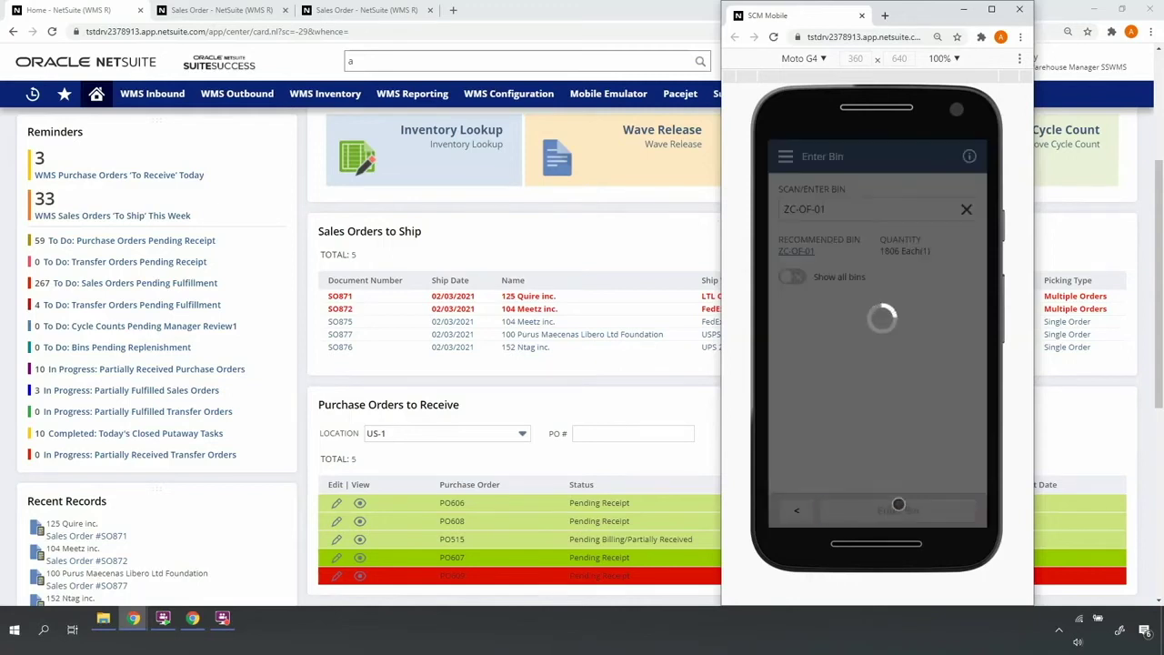
{"action": "type", "text": "NS-LN3571E"}
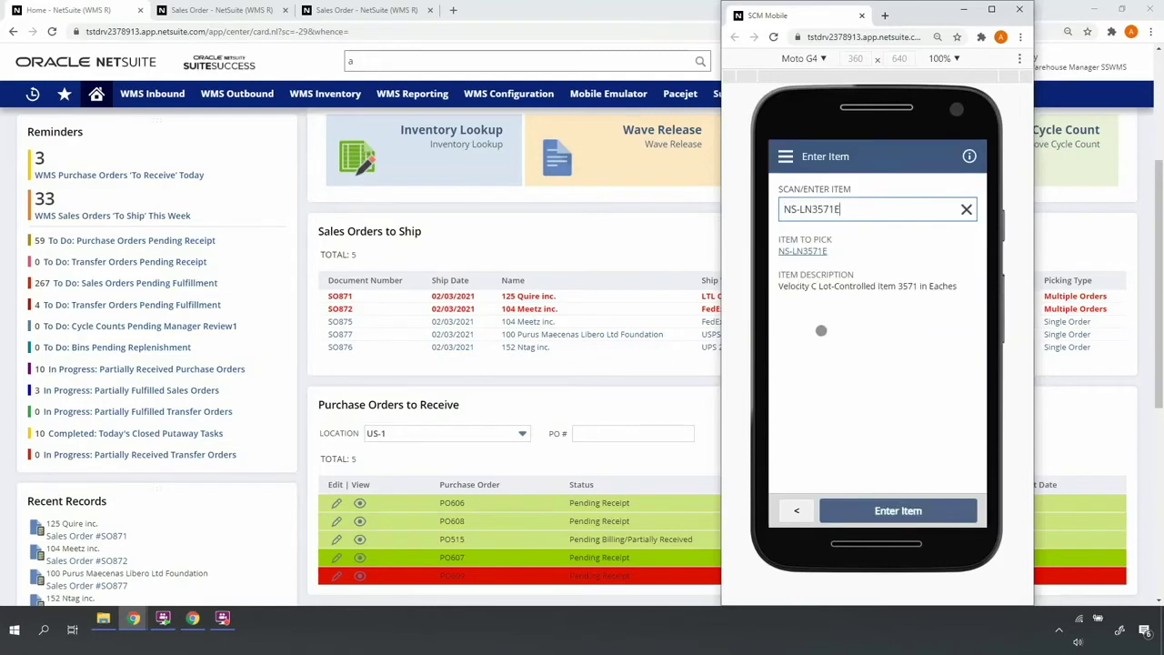
{"action": "left_click", "coordinate": [897, 510]}
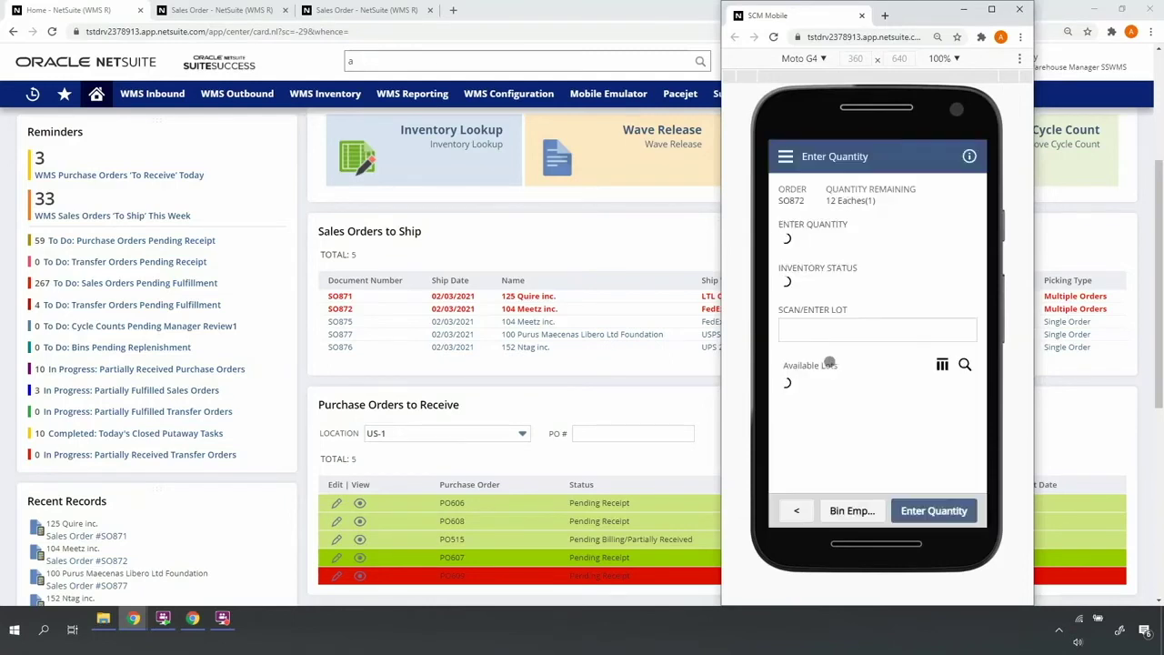
{"action": "left_click", "coordinate": [970, 157]}
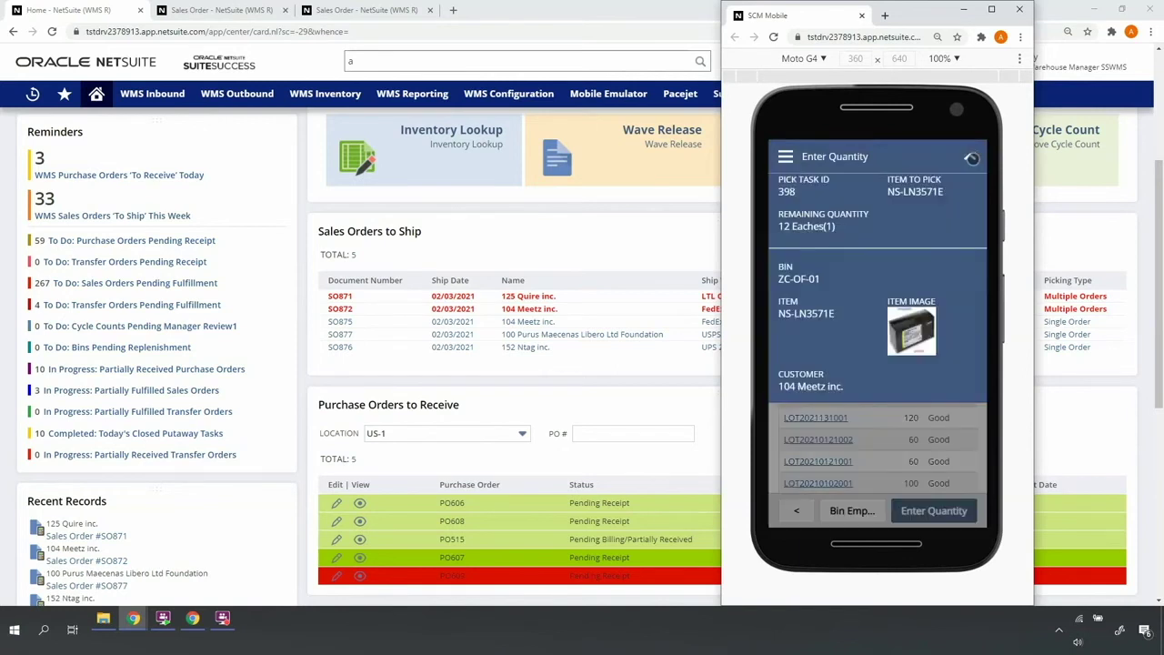
{"action": "left_click", "coordinate": [969, 156]}
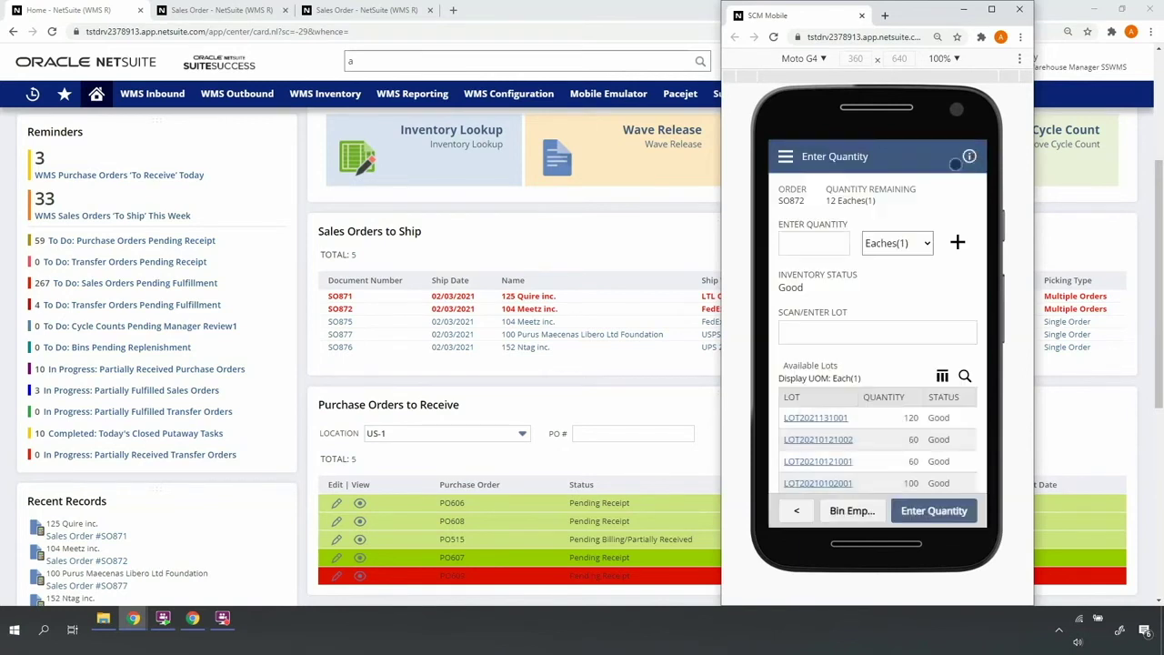
{"action": "left_click", "coordinate": [816, 243]}
{"action": "type", "text": "1"}
{"action": "type", "text": "2"}
{"action": "left_click", "coordinate": [859, 327]}
{"action": "type", "text": "LOT2021131001"}
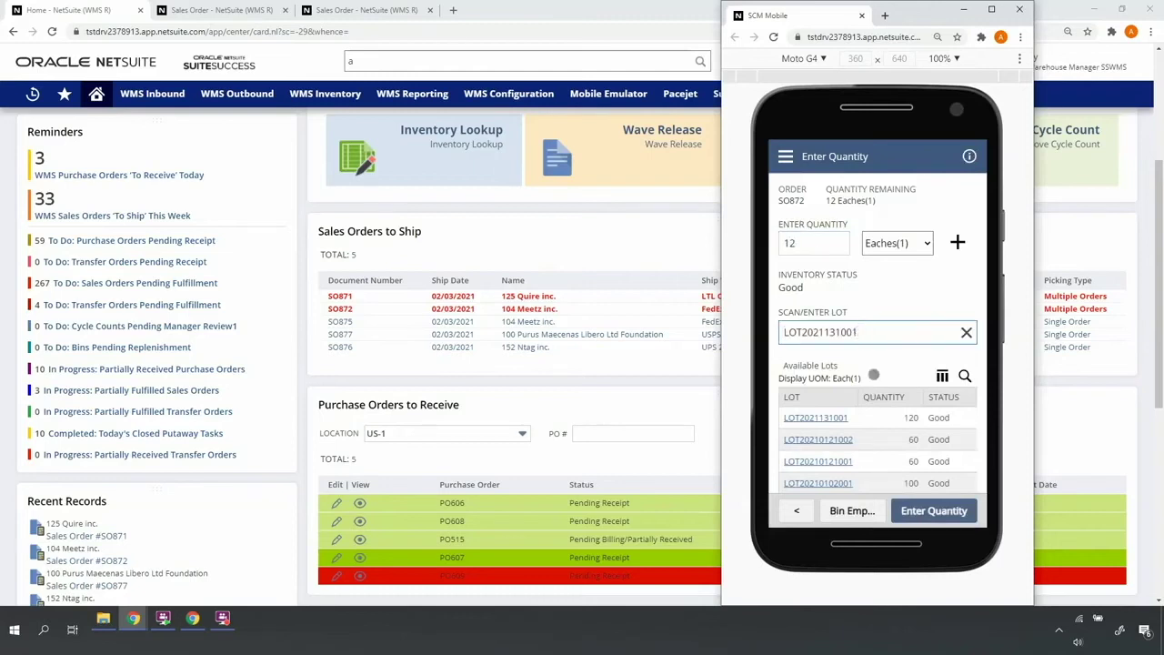
{"action": "left_click", "coordinate": [931, 510]}
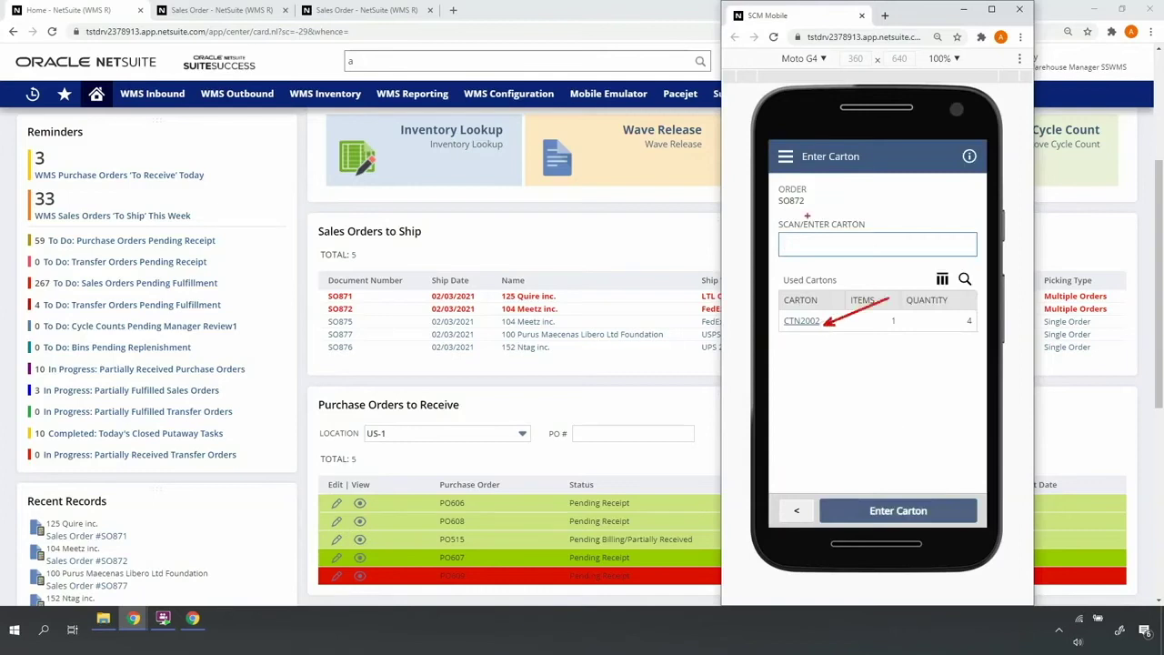
{"action": "left_click", "coordinate": [808, 321]}
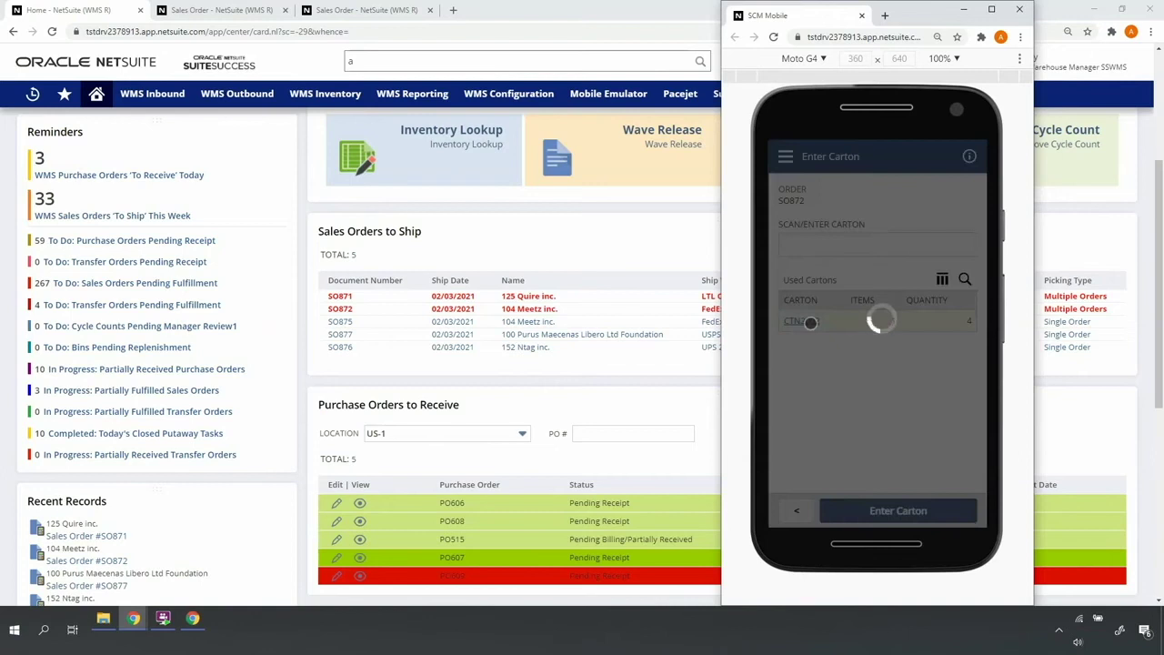
Step: Start the SC-04 pick task, confirming bin SC-04 and item NS-II0610E
{"action": "left_click", "coordinate": [915, 502]}
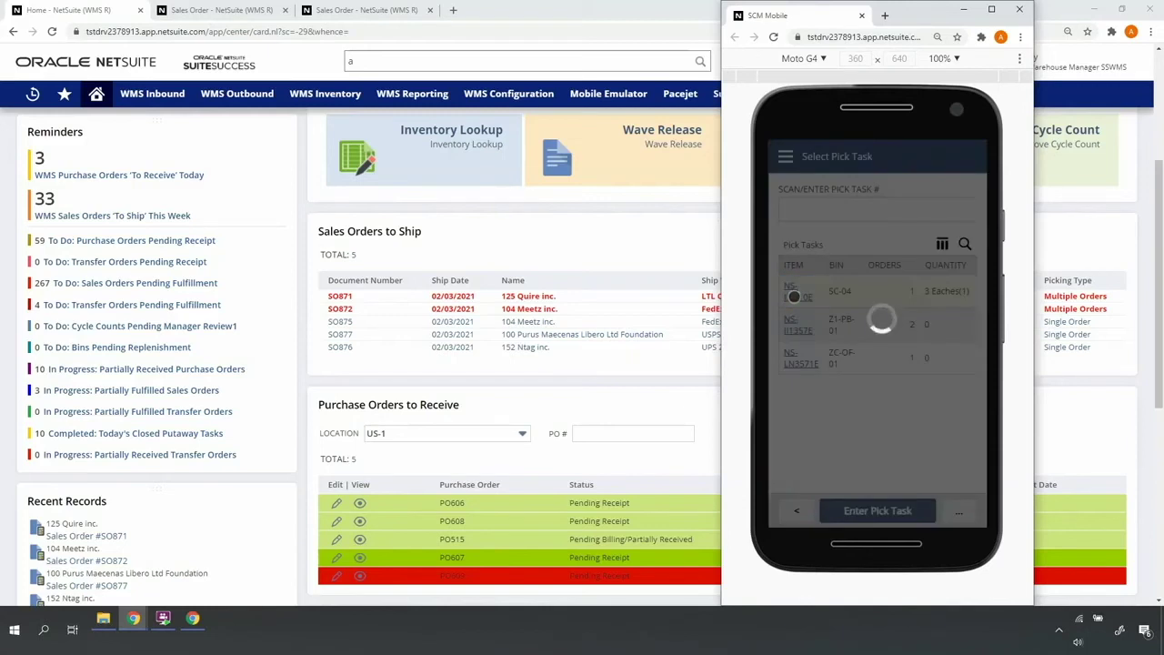
{"action": "type", "text": "SC-04"}
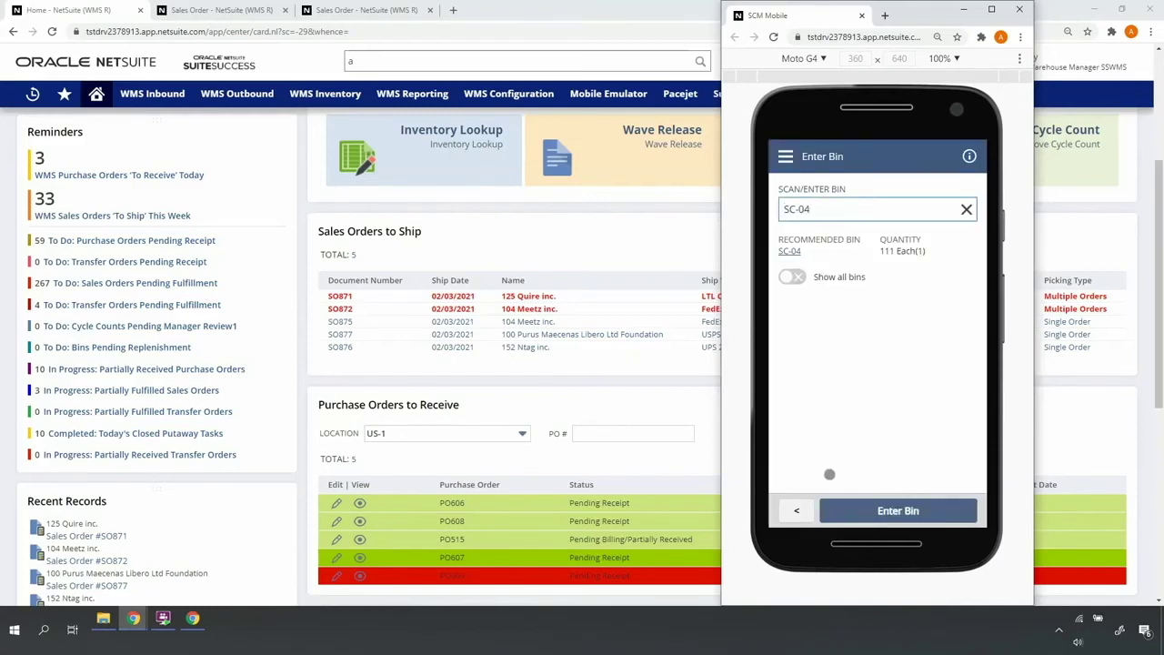
{"action": "left_click", "coordinate": [878, 506]}
{"action": "type", "text": "NS-II0610E"}
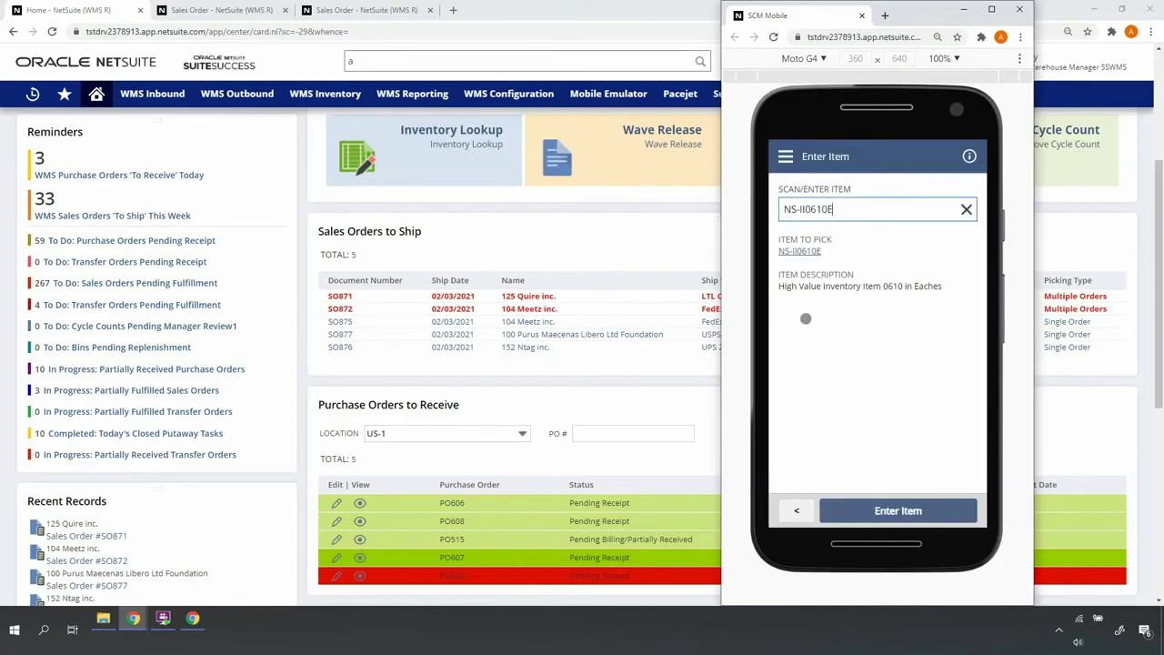
{"action": "left_click_drag", "start_coordinate": [769, 264], "coordinate": [957, 295]}
{"action": "left_click", "coordinate": [894, 512]}
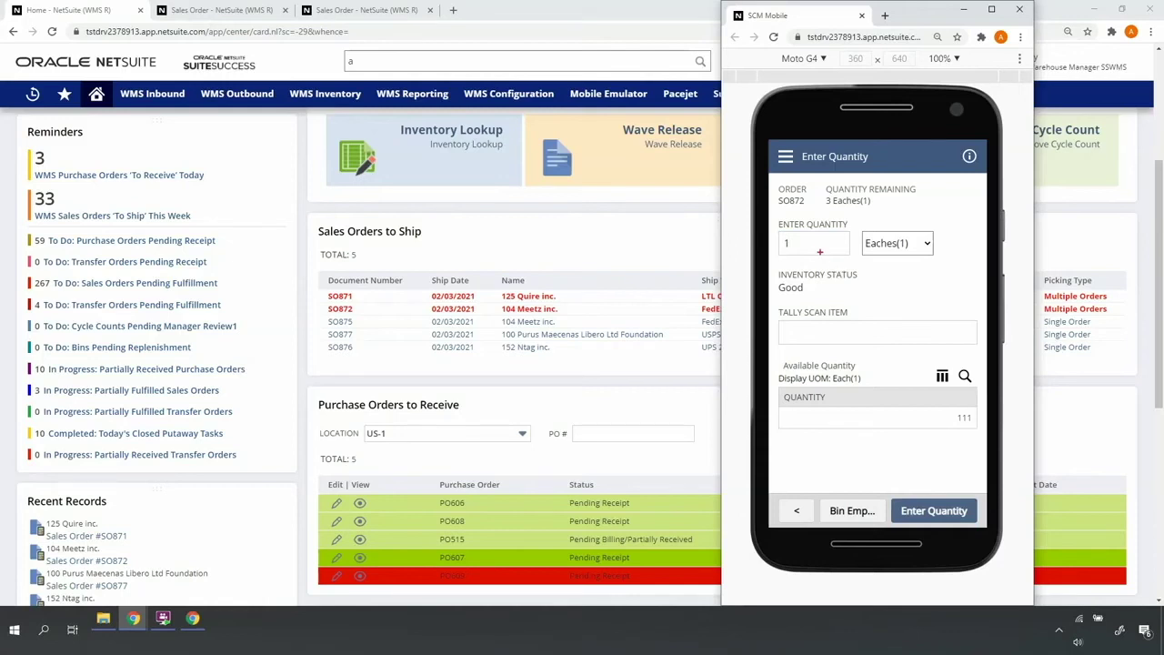
Step: Tally-scan the NS-II0610E units for SO872 and pack them into carton CTN2003
{"action": "left_click_drag", "start_coordinate": [802, 239], "coordinate": [840, 213]}
{"action": "left_click", "coordinate": [801, 333]}
{"action": "type", "text": "NS-0610E"}
{"action": "key", "text": "Return"}
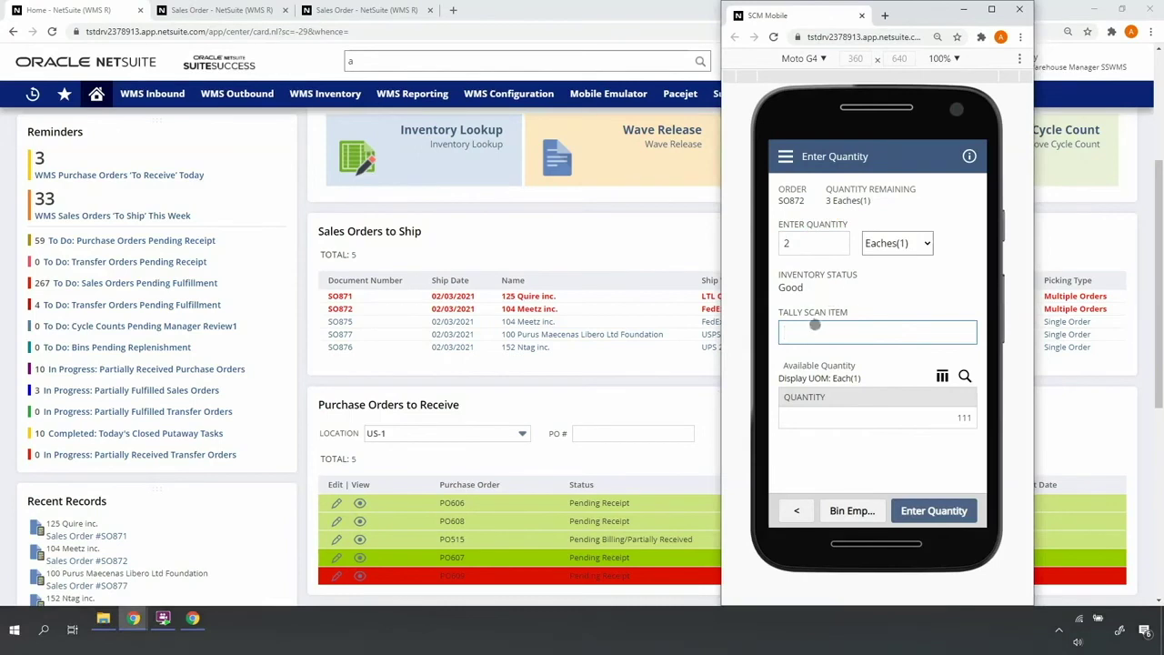
{"action": "type", "text": "NS-II0610E"}
{"action": "key", "text": "Return"}
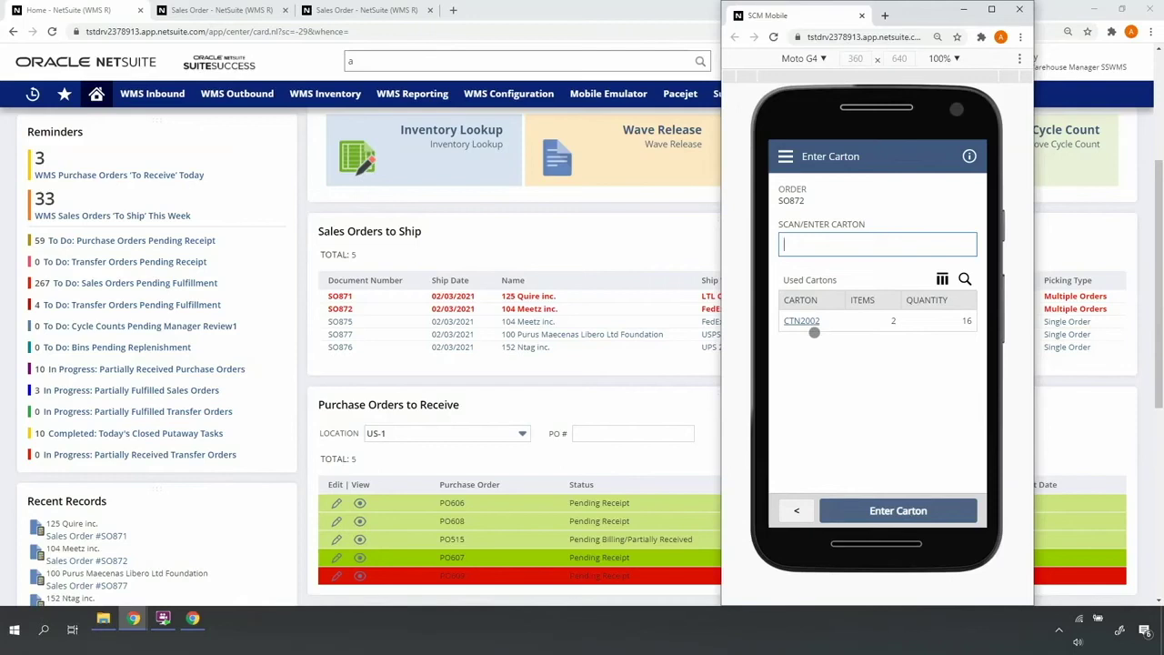
{"action": "type", "text": "C"}
{"action": "type", "text": "TN2003"}
{"action": "left_click", "coordinate": [890, 510]}
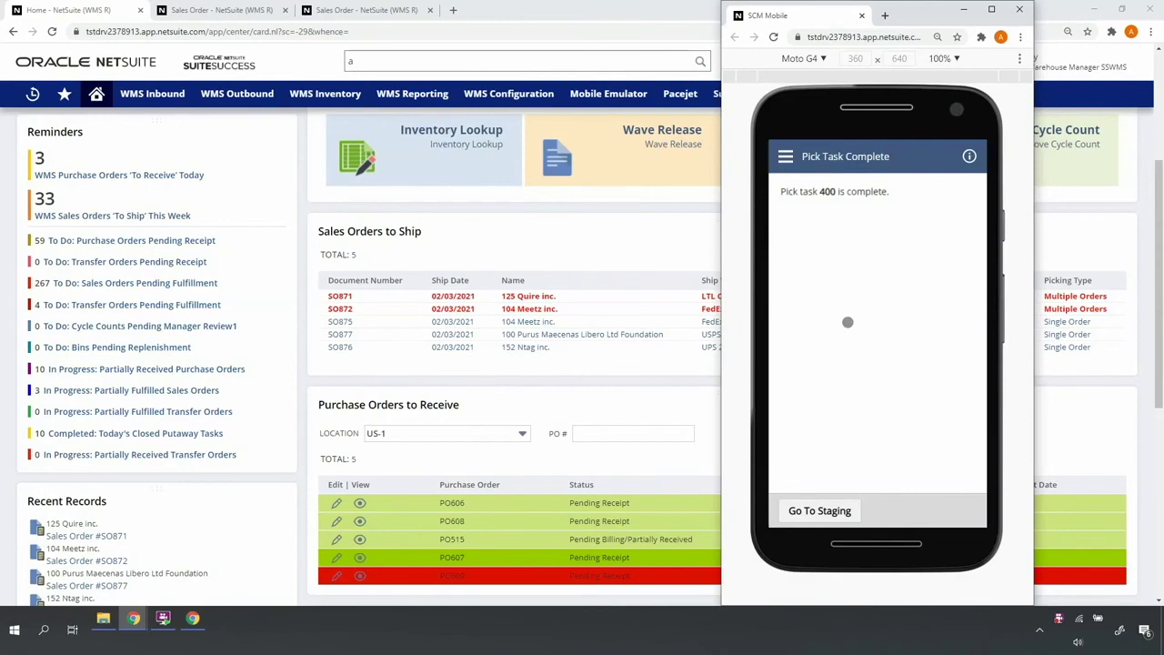
Step: Stage cartons CTN2001–CTN2003 to bin RushOrders_OBStage01, then switch to the SO871 sales order tab
{"action": "left_click", "coordinate": [818, 512]}
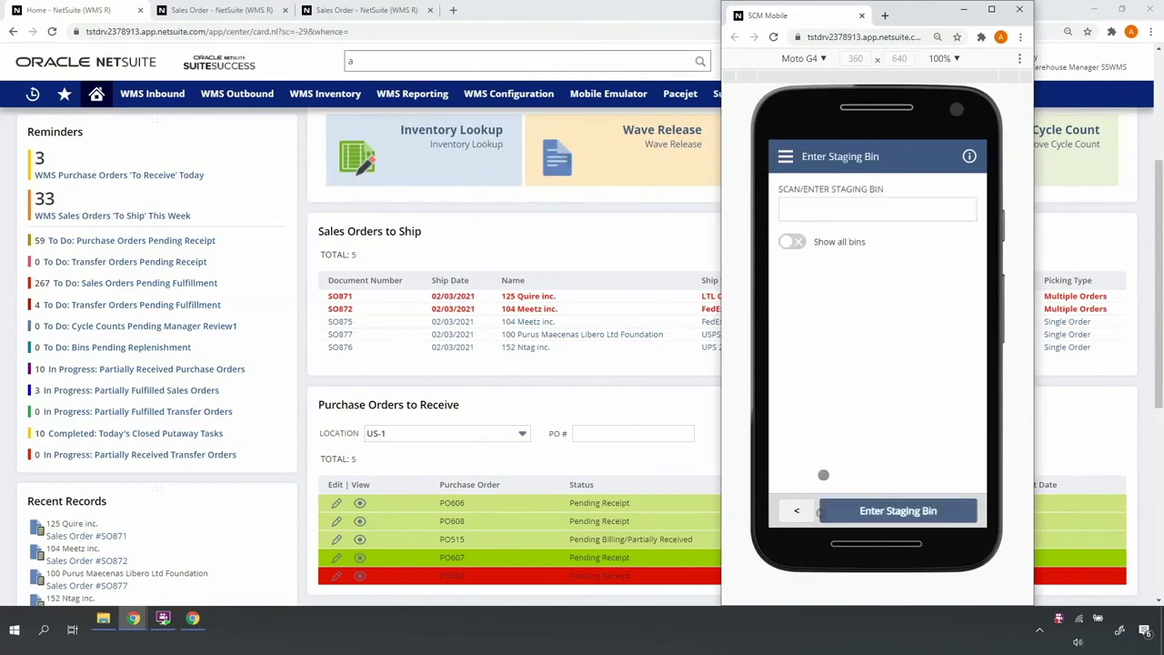
{"action": "left_click", "coordinate": [792, 242]}
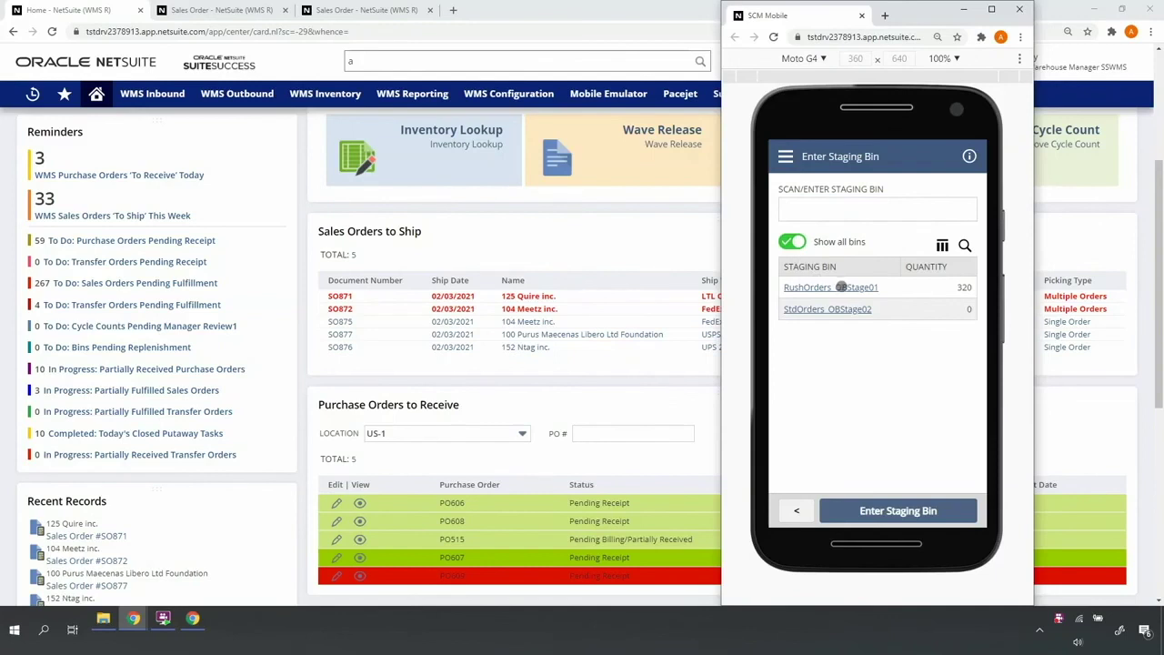
{"action": "left_click", "coordinate": [841, 287]}
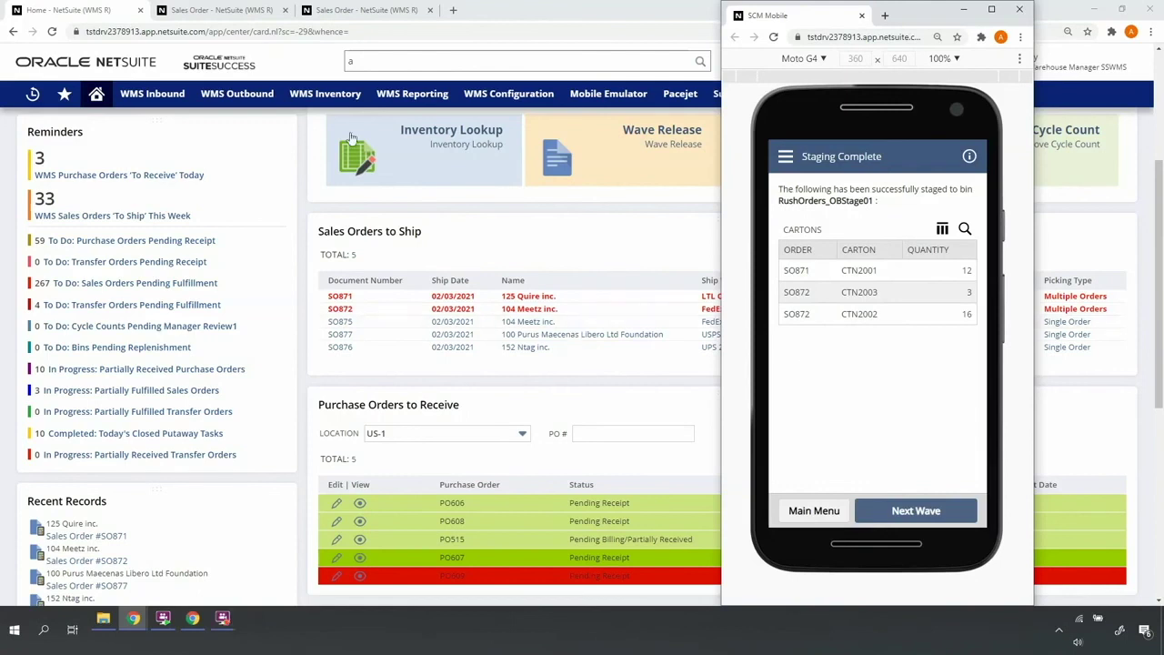
{"action": "left_click", "coordinate": [251, 13]}
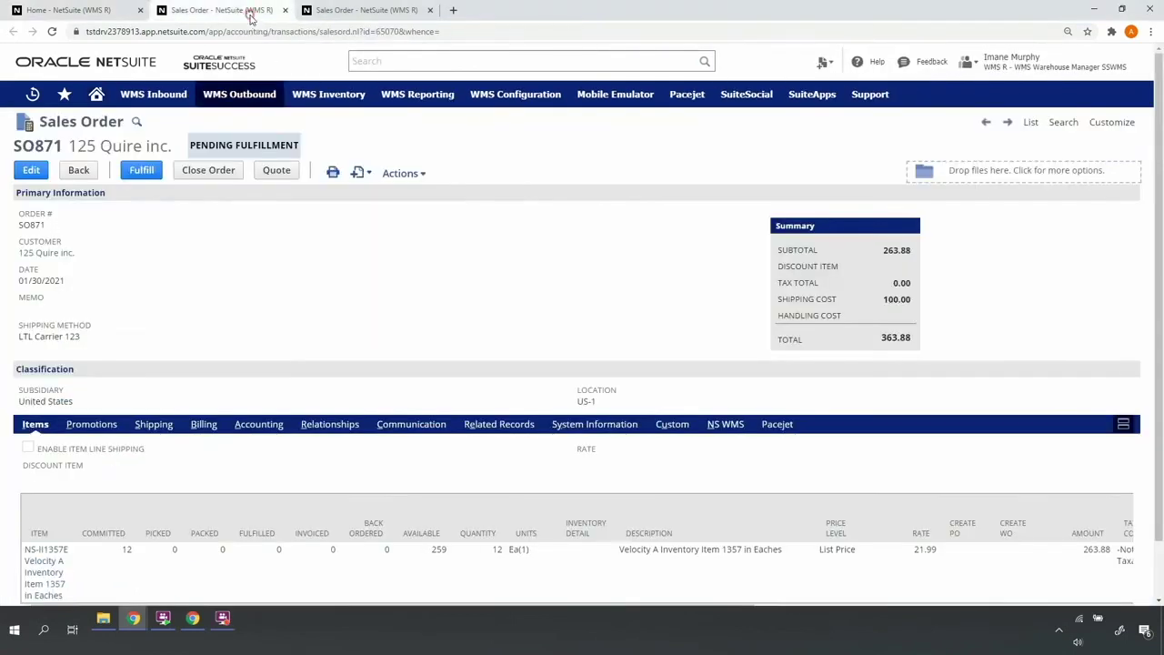
Step: Refresh SO871 to show 12 picked, and view related records listing WAVE147 and IF861 picked
{"action": "left_click", "coordinate": [52, 31]}
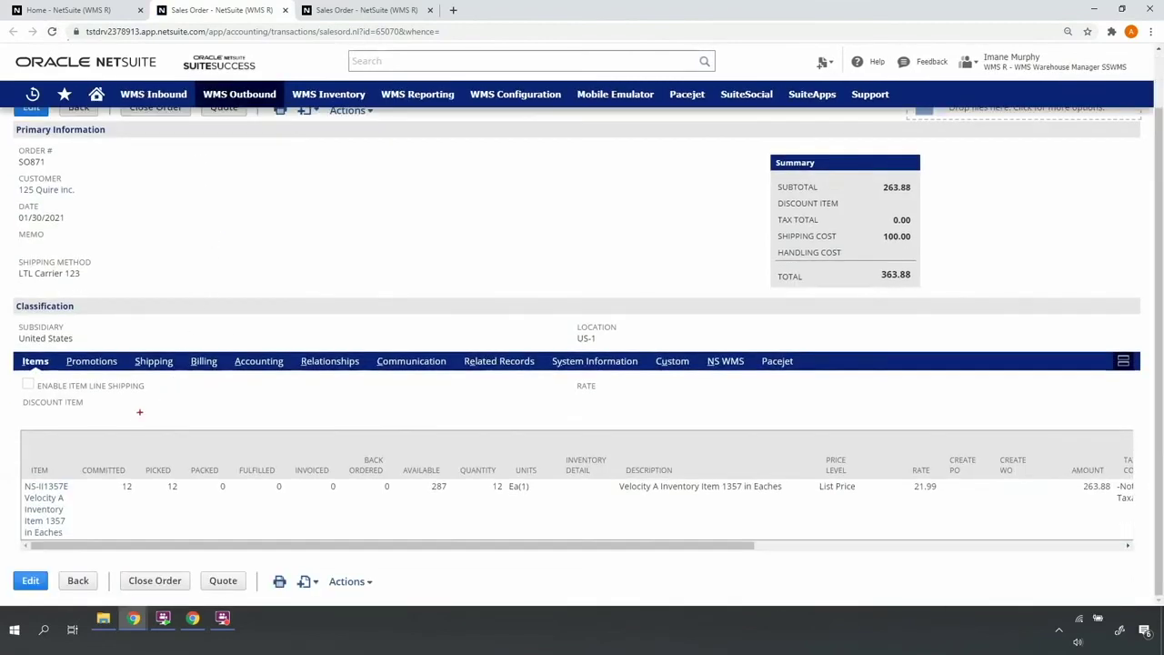
{"action": "left_click_drag", "start_coordinate": [135, 428], "coordinate": [202, 535]}
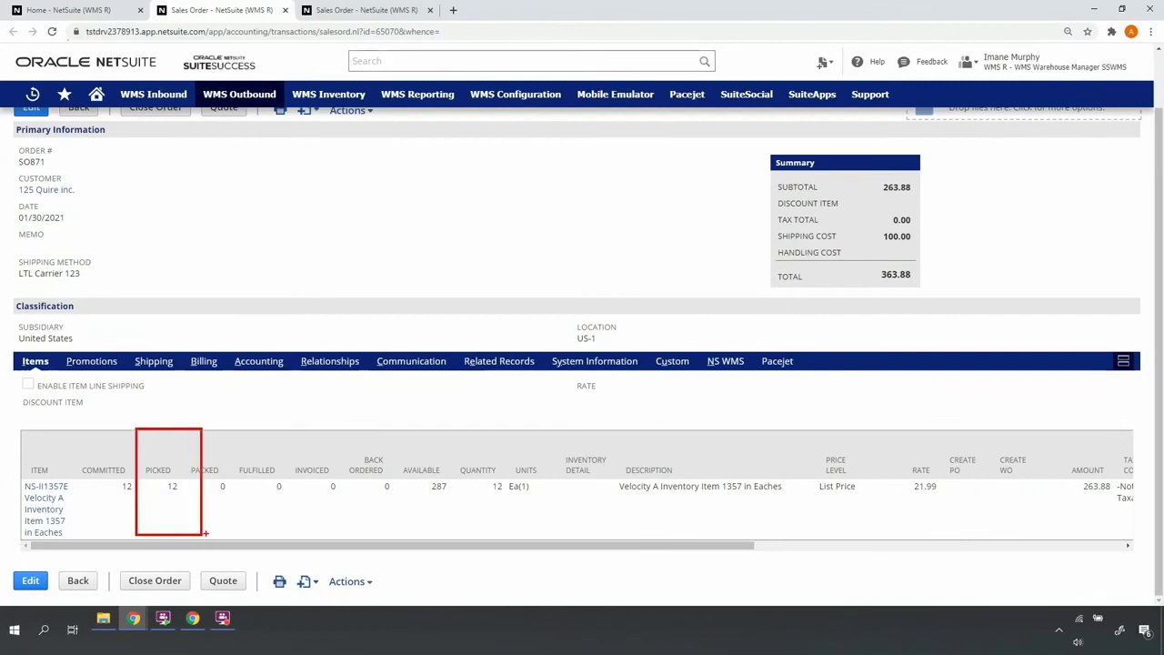
{"action": "left_click", "coordinate": [506, 364]}
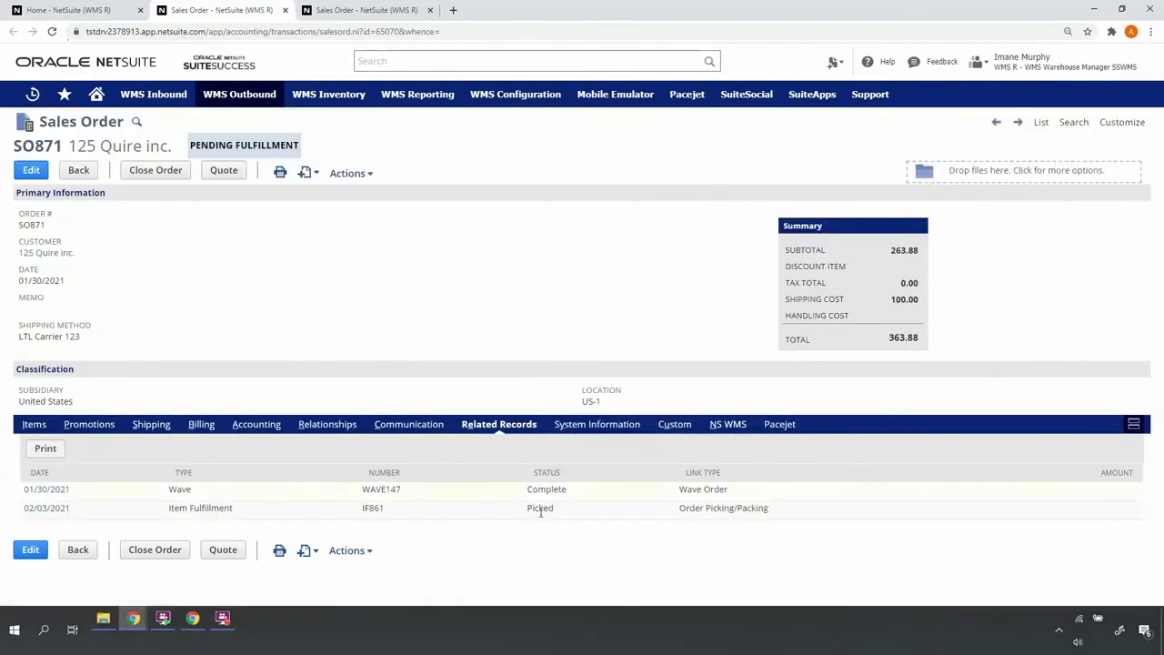